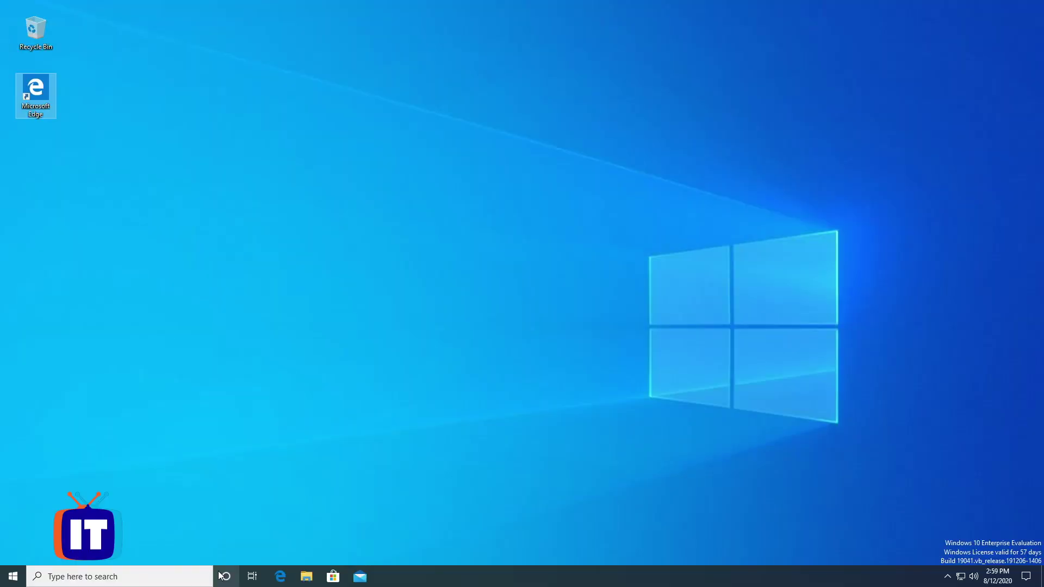
Step: Launch System Information through an msinfo search
left_click(124, 574)
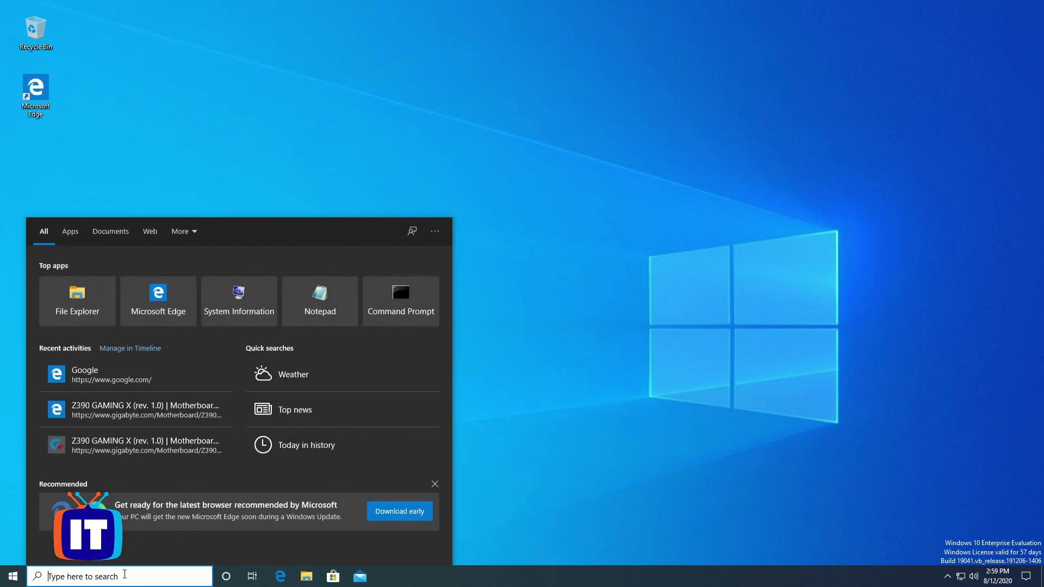
type("ms")
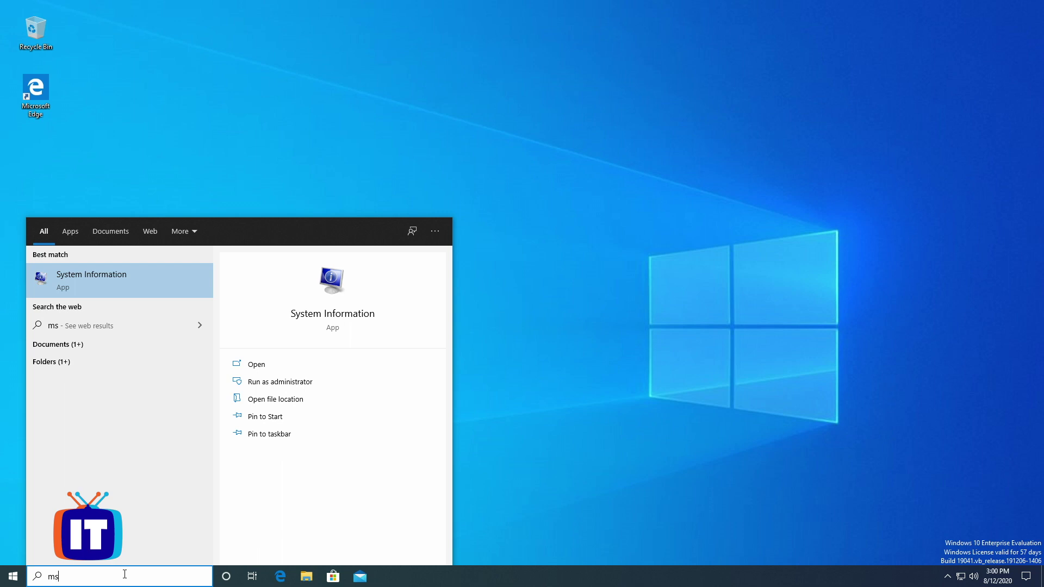
type("info")
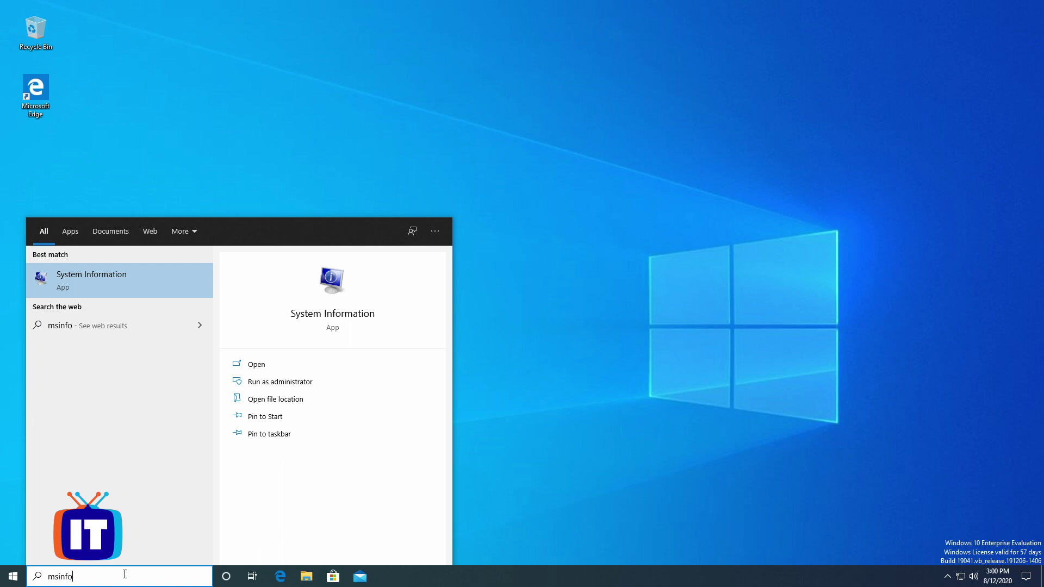
left_click(86, 294)
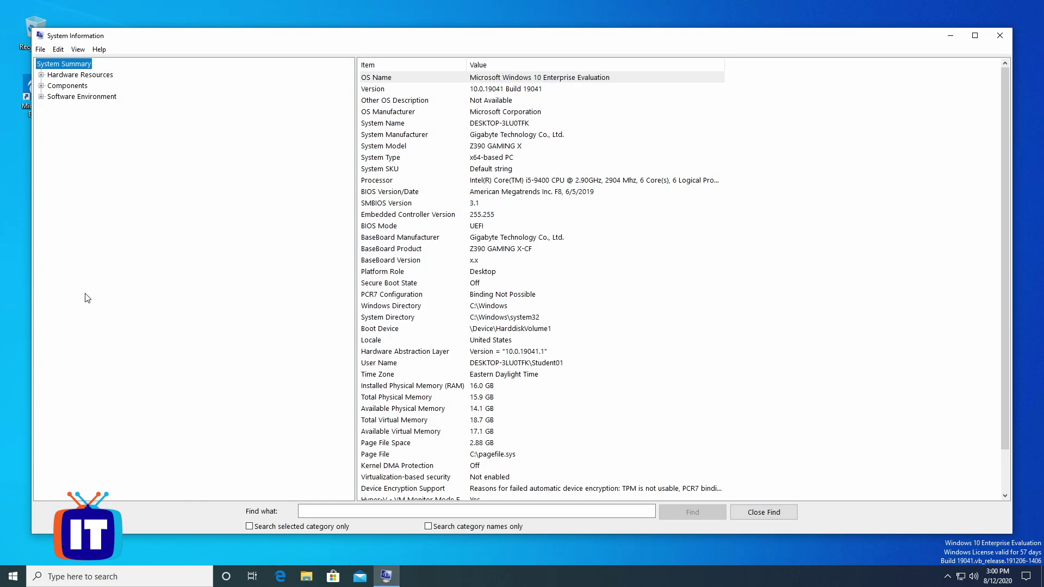
Step: Select the System Model and System Manufacturer entries in the system summary
left_click(364, 148)
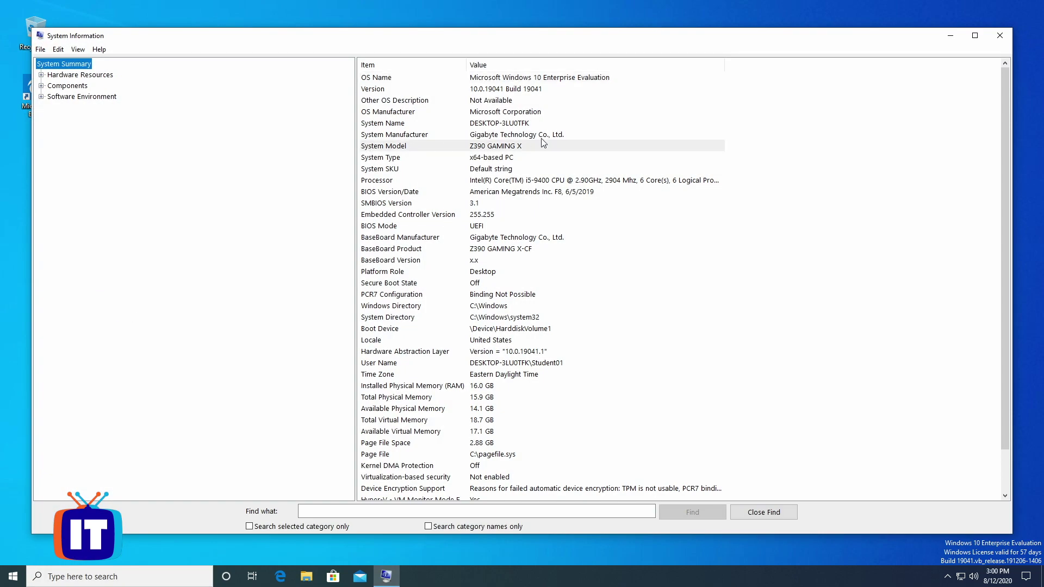
left_click(493, 149)
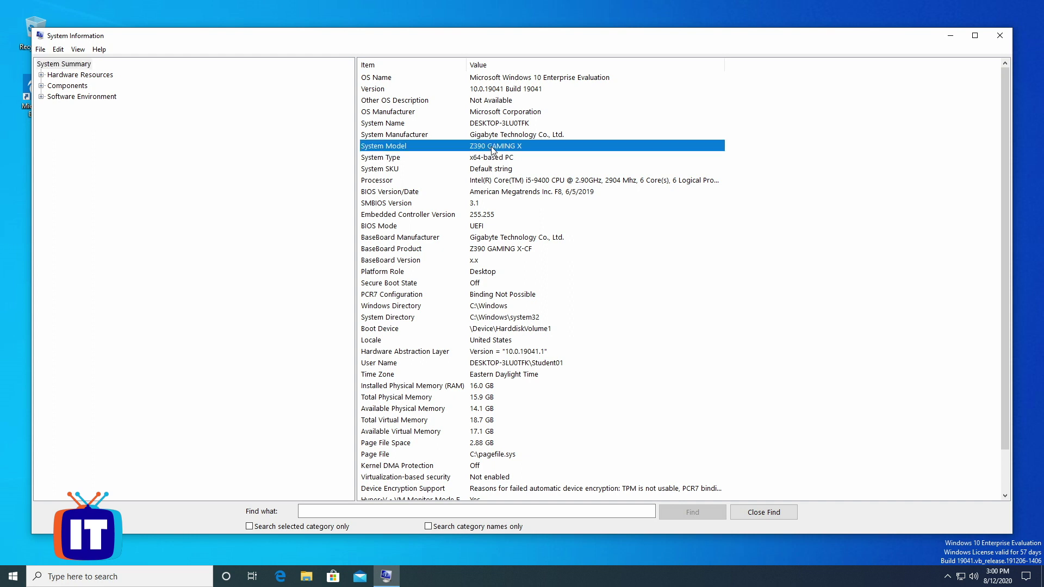
left_click(500, 193)
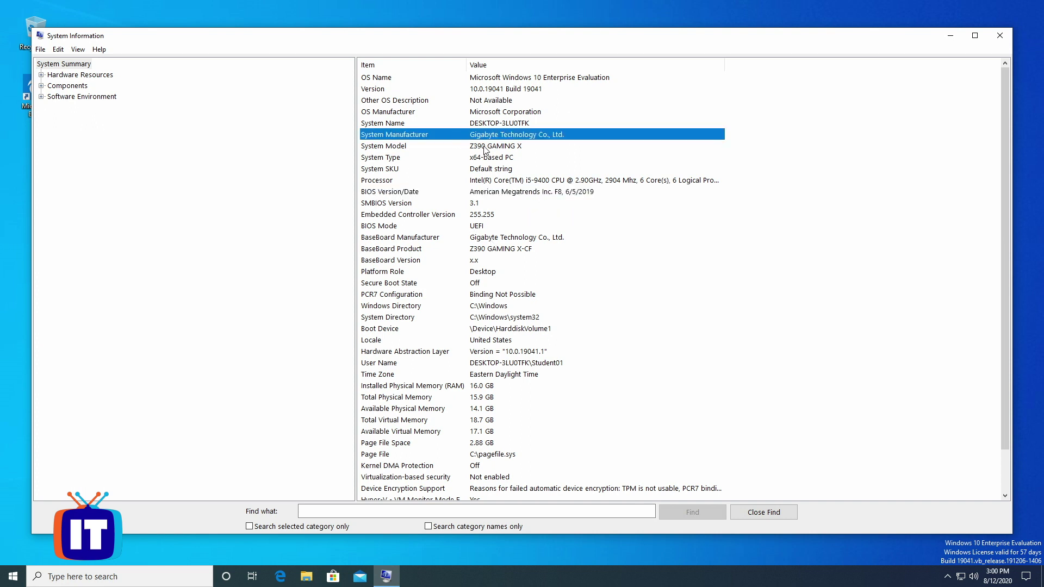
left_click(121, 575)
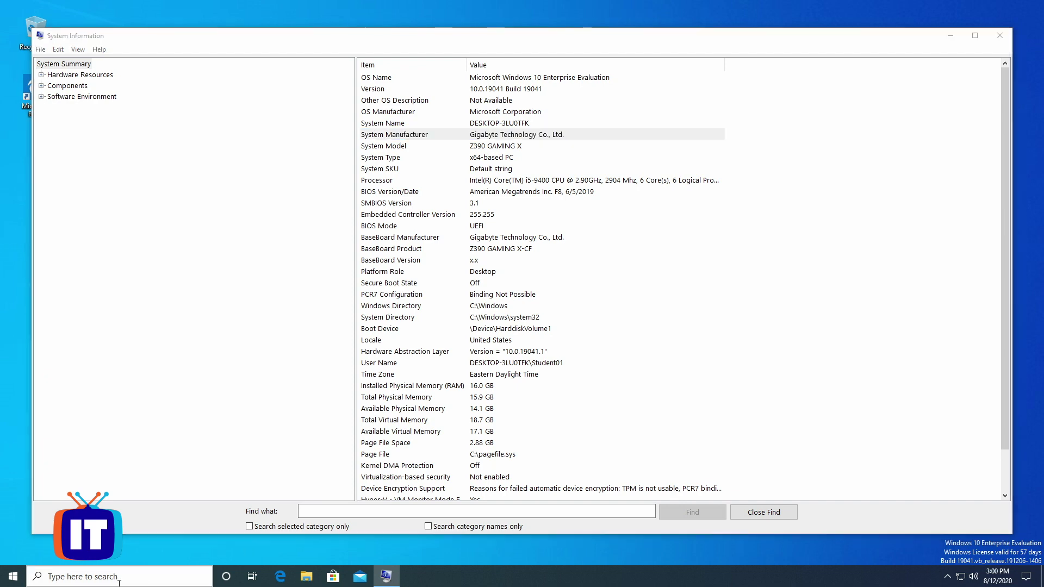
Step: Open Notepad and paste the System Manufacturer line, Gigabyte Technology Co., Ltd., into it
type("nortepad")
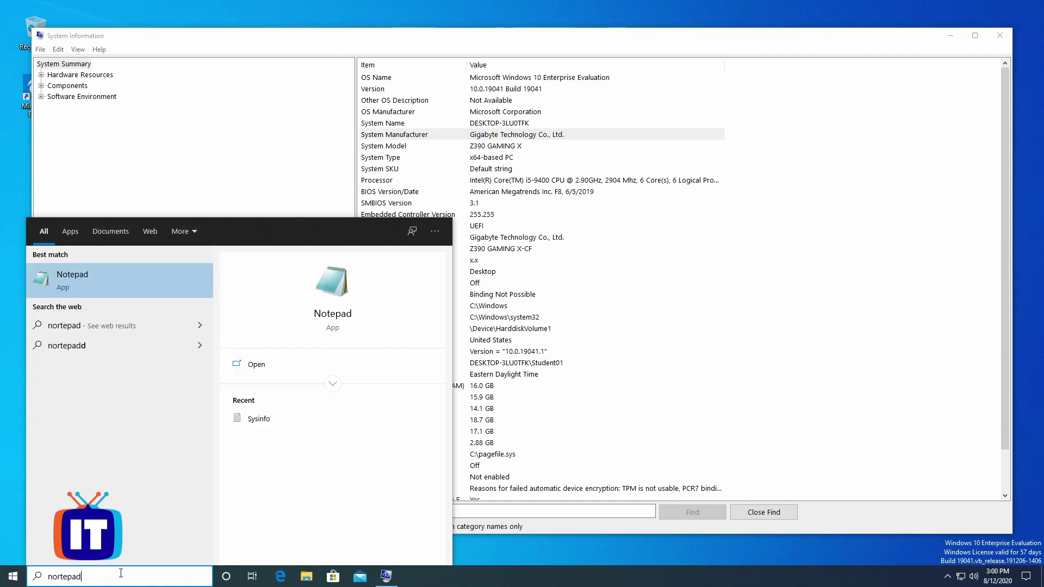
key("Return")
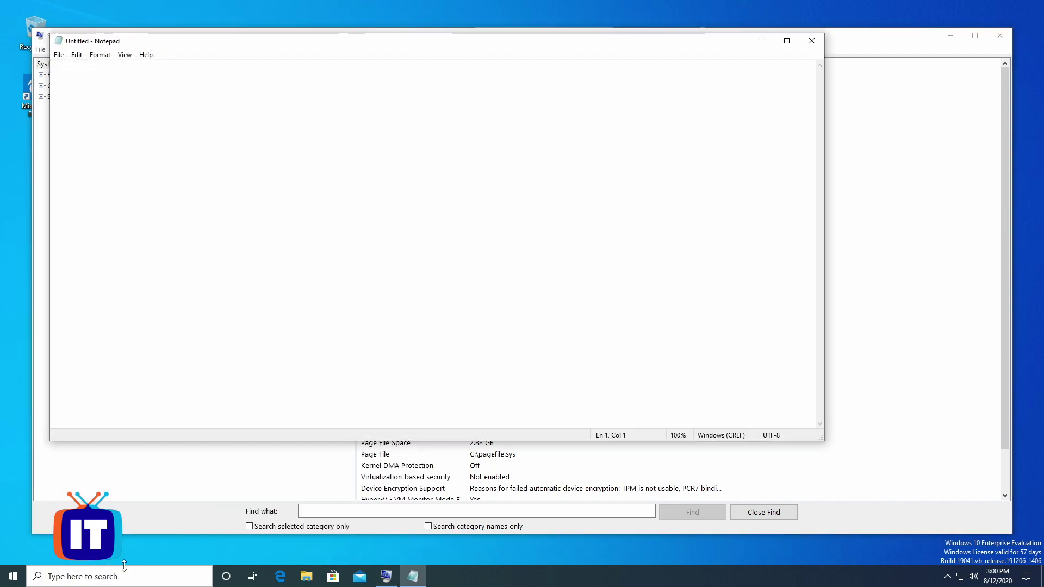
left_click_drag(165, 44, 182, 147)
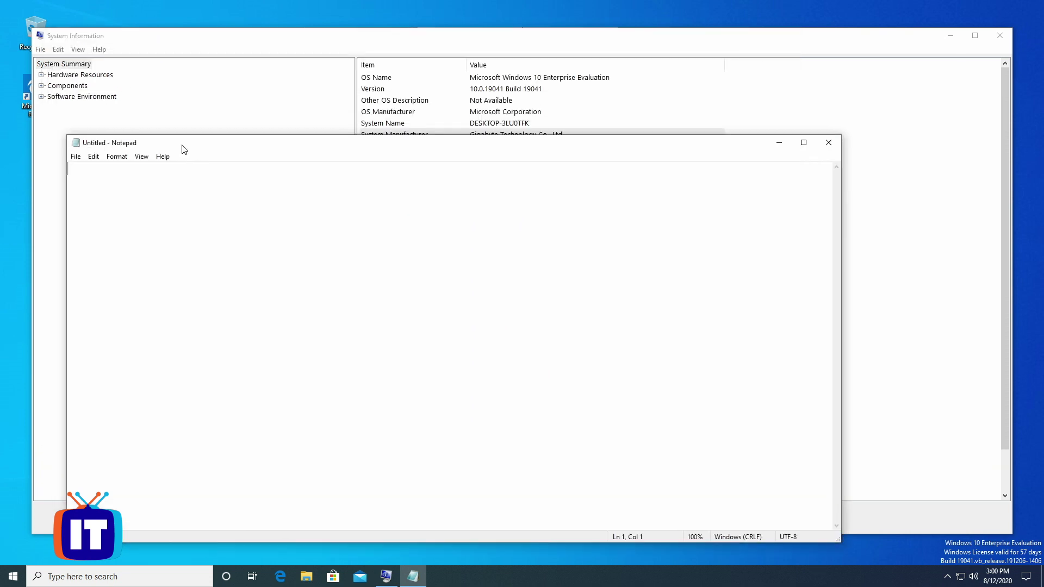
left_click(287, 44)
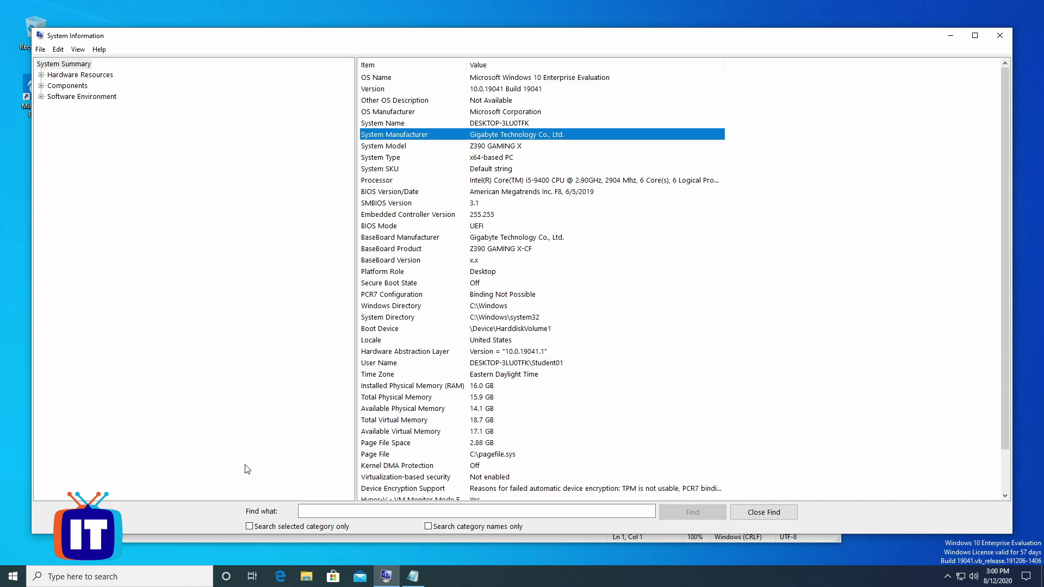
left_click(210, 538)
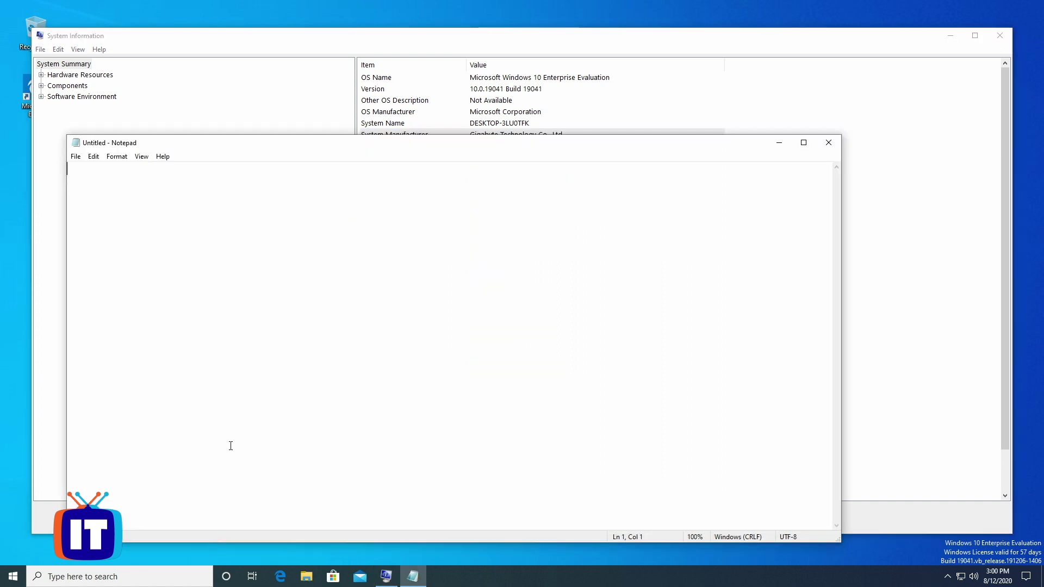
type("System Manufacturer\tGigabyte Technology Co., Ltd.")
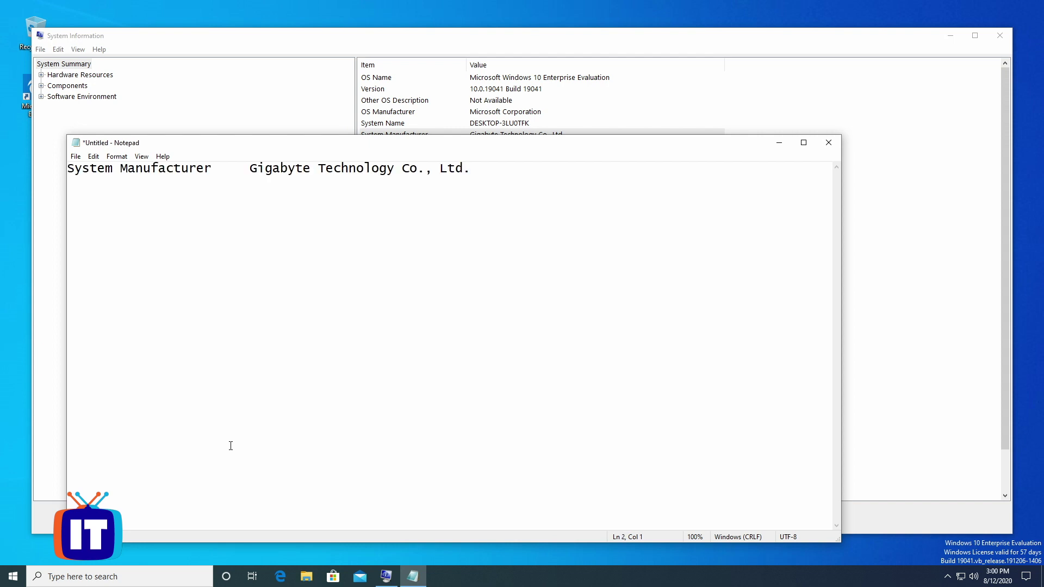
Step: Copy the System Model line, Z390 GAMING X, into the note below the manufacturer
left_click(292, 114)
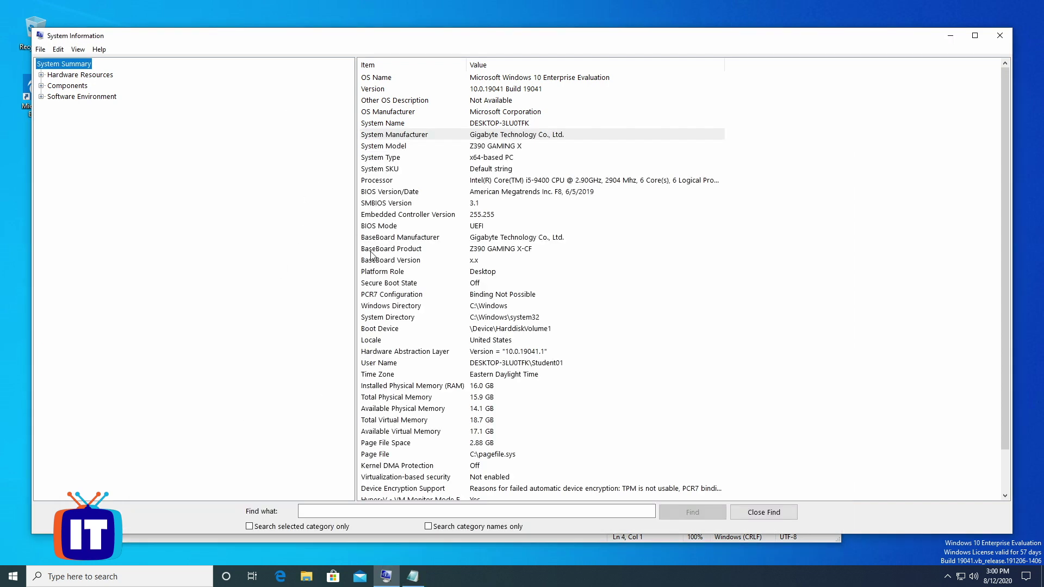
left_click(474, 149)
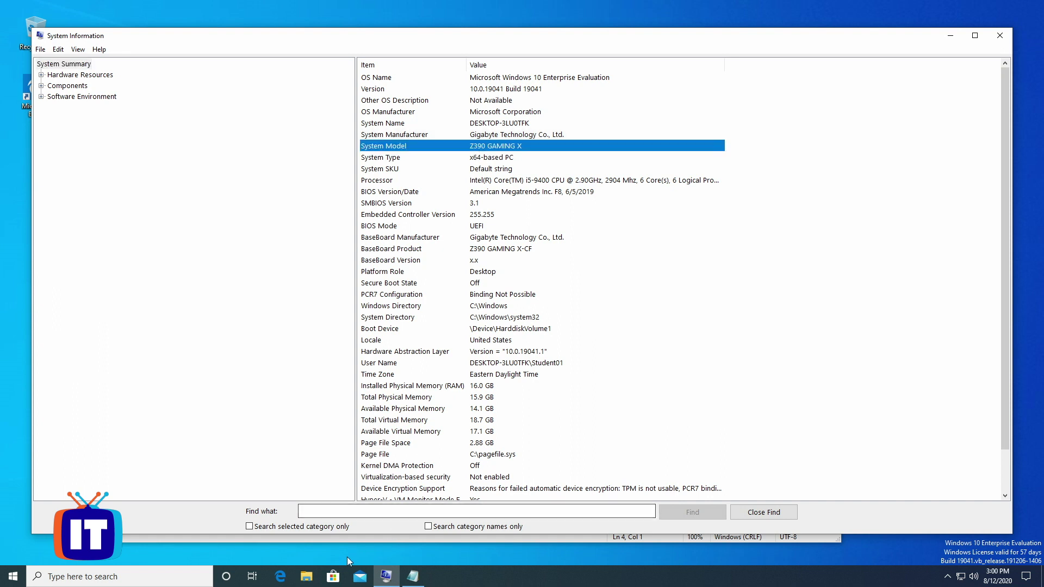
left_click(351, 540)
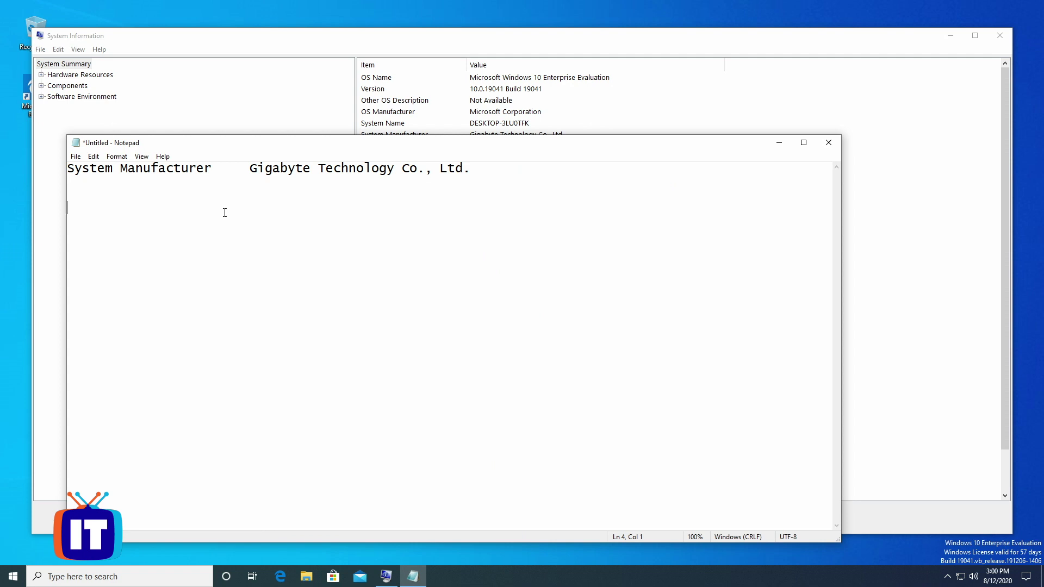
type("System Model\tZ390 GAMING X")
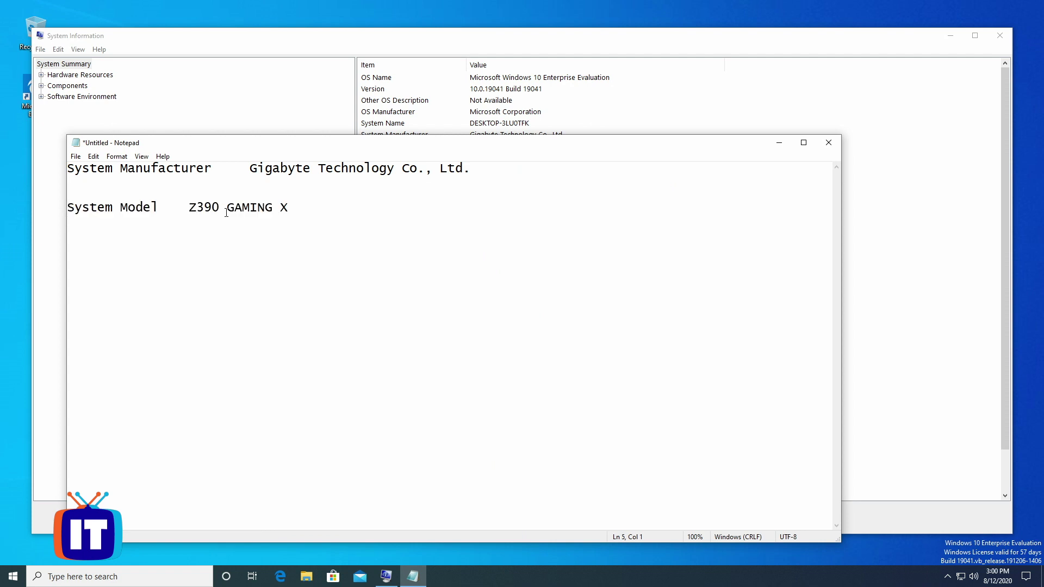
left_click_drag(191, 207, 275, 207)
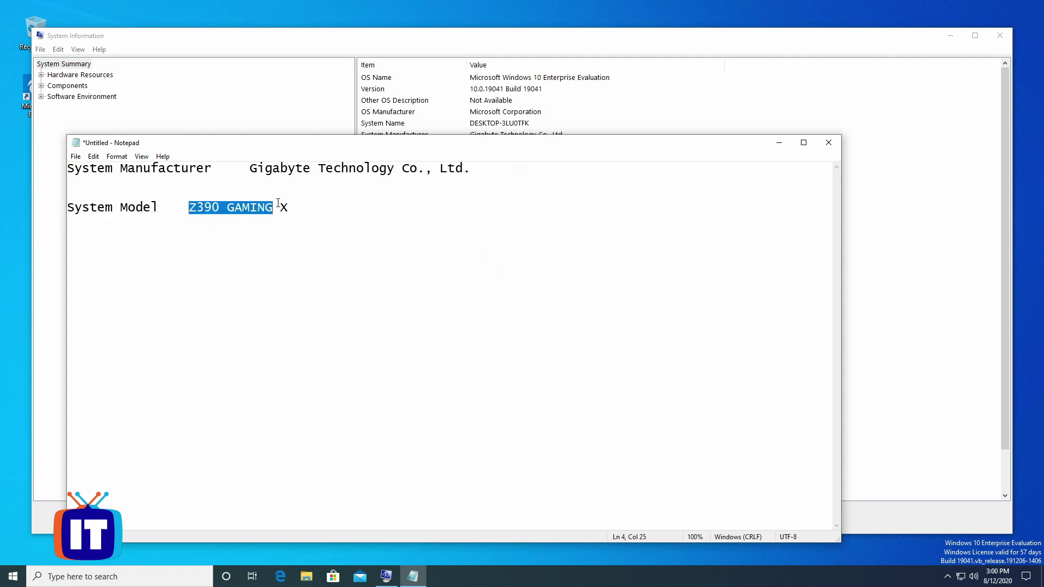
left_click(308, 126)
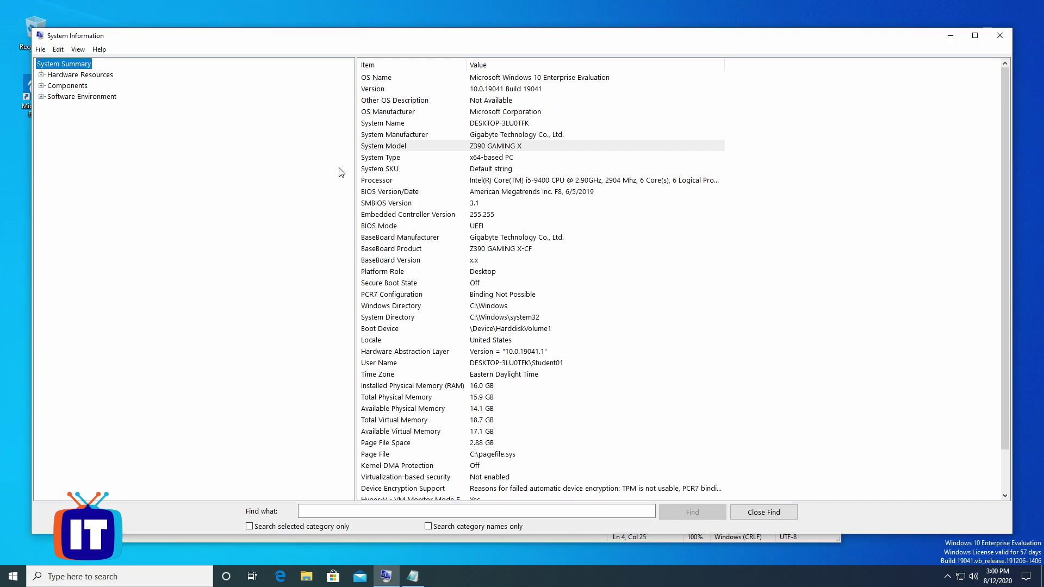
left_click(368, 193)
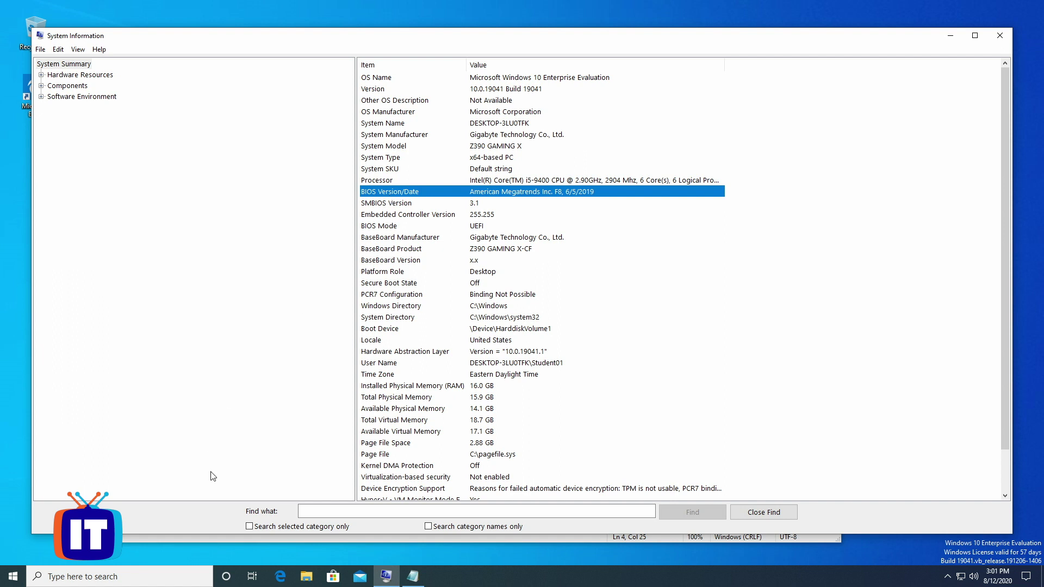
left_click(216, 541)
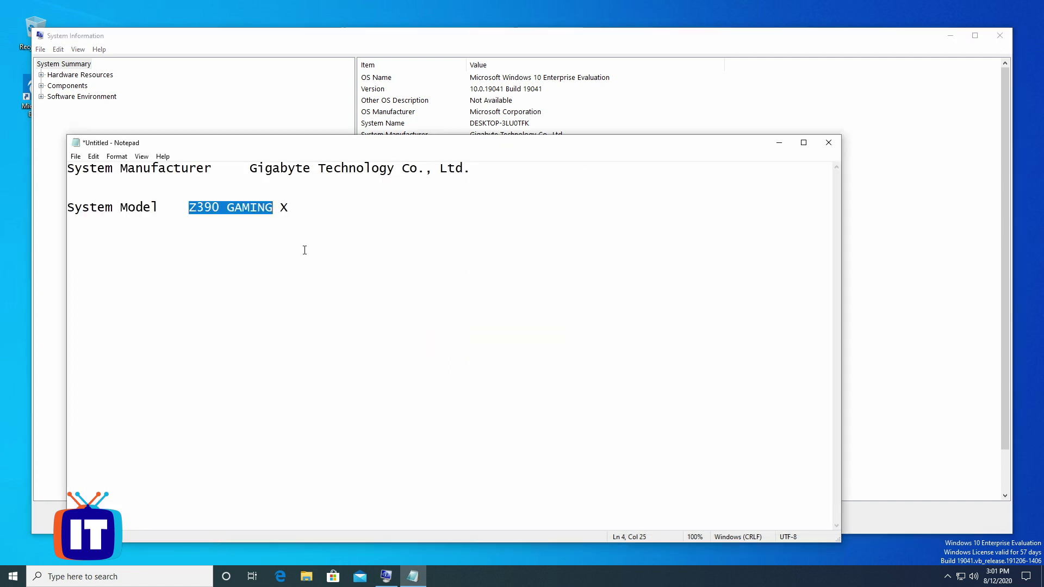
left_click(305, 205)
key("Return")
type("BIOS Version/Date\tAmerican Megatrends Inc. F8, 6/5/2019")
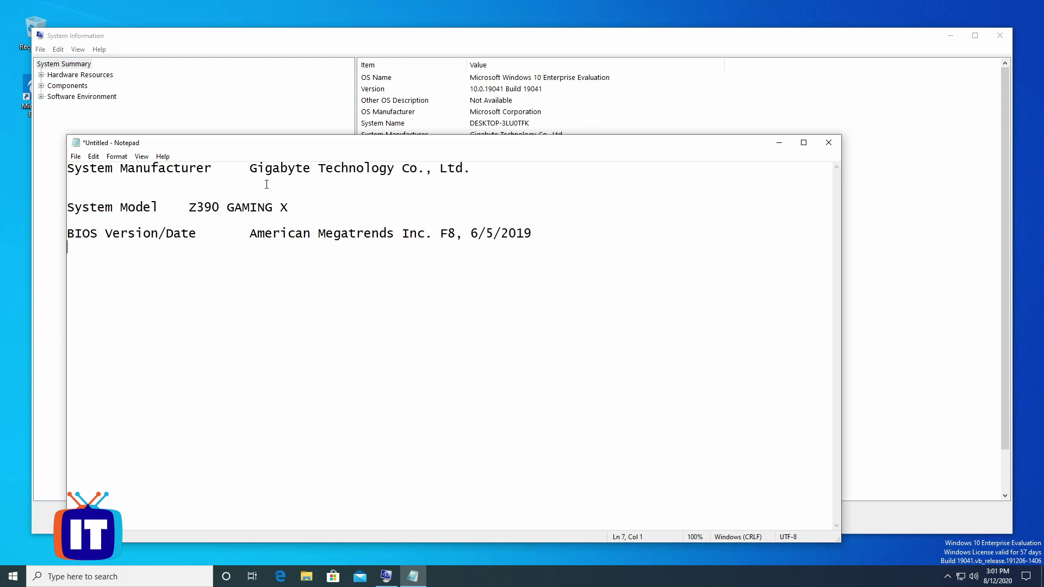
left_click_drag(245, 167, 328, 168)
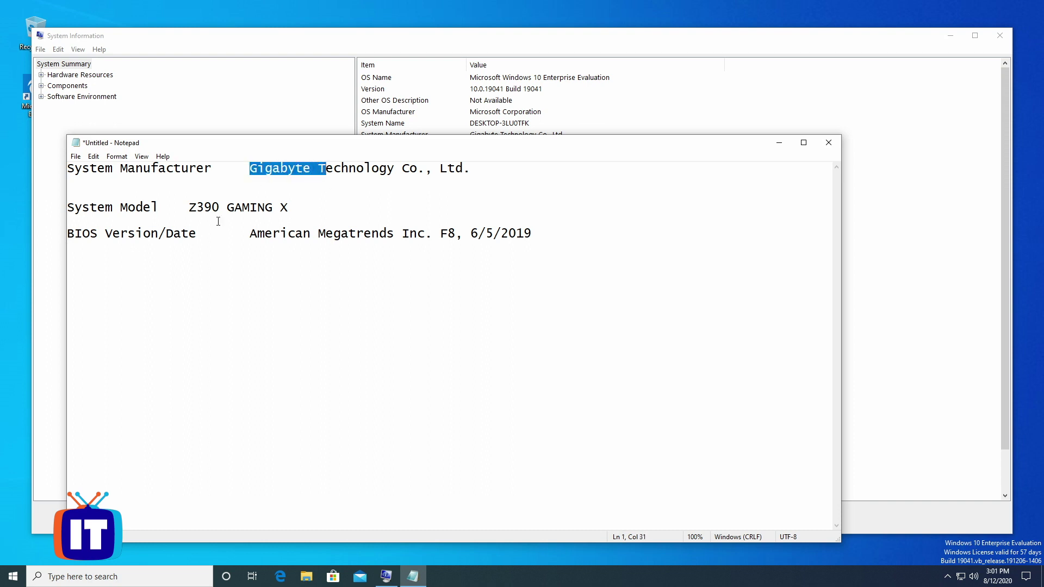
left_click_drag(192, 207, 328, 206)
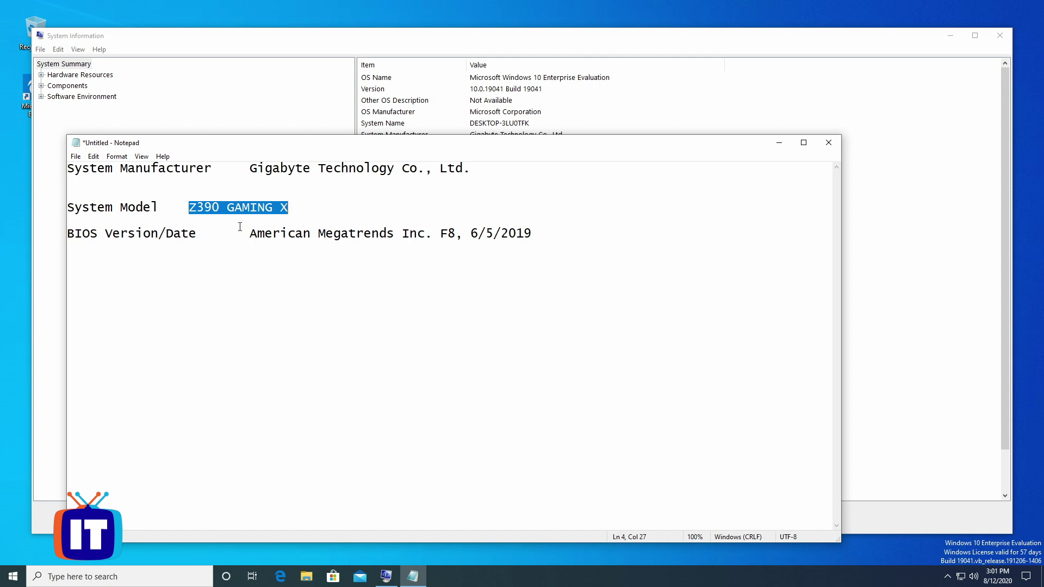
left_click_drag(245, 233, 527, 234)
left_click(446, 239)
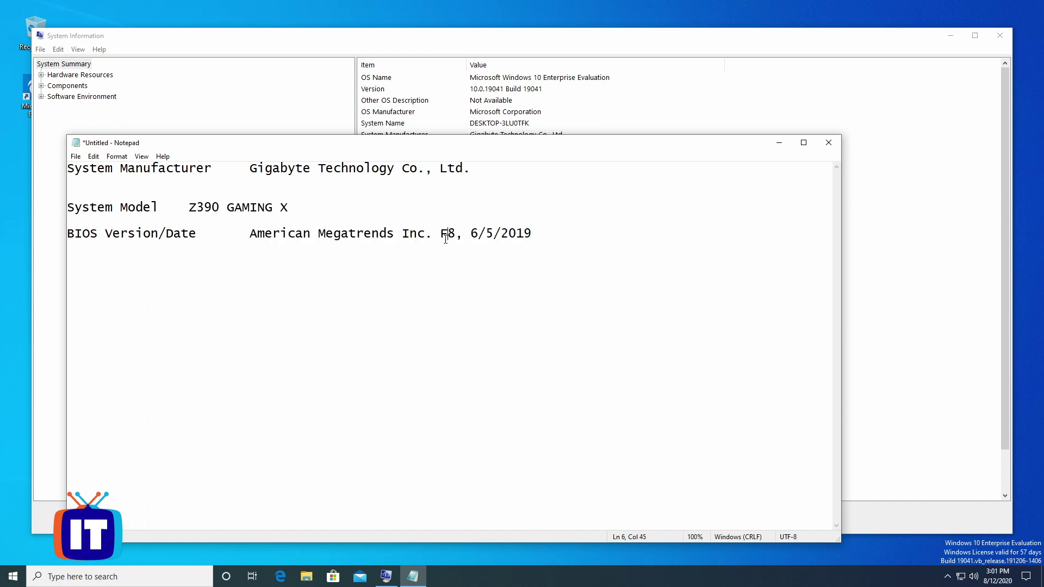
left_click_drag(441, 233, 462, 233)
left_click(471, 235)
left_click_drag(469, 235, 530, 236)
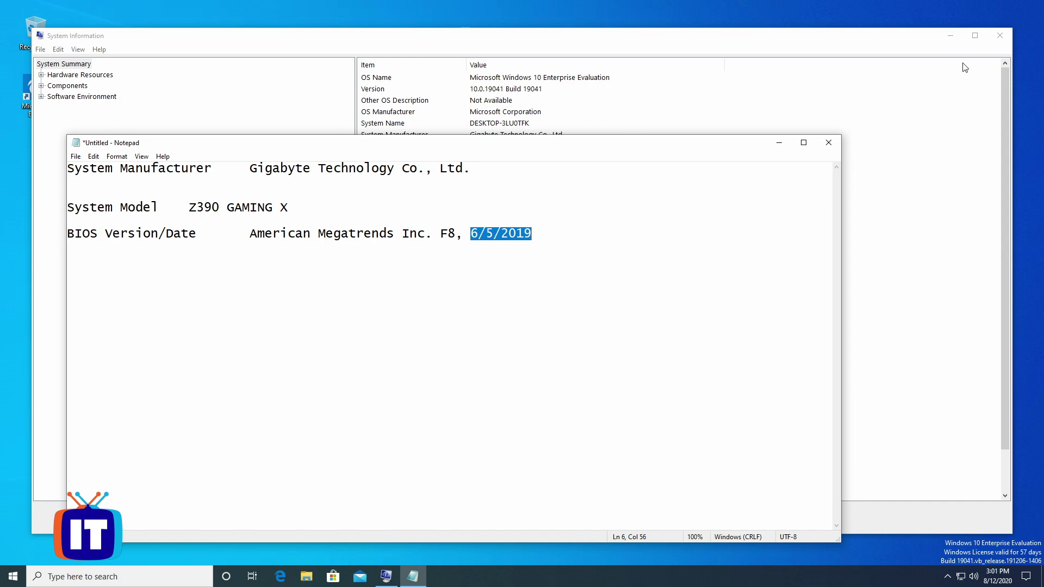
Step: Close System Information and open the favorited Z390 GAMING X (rev. 1.0) page in Edge
left_click(1000, 36)
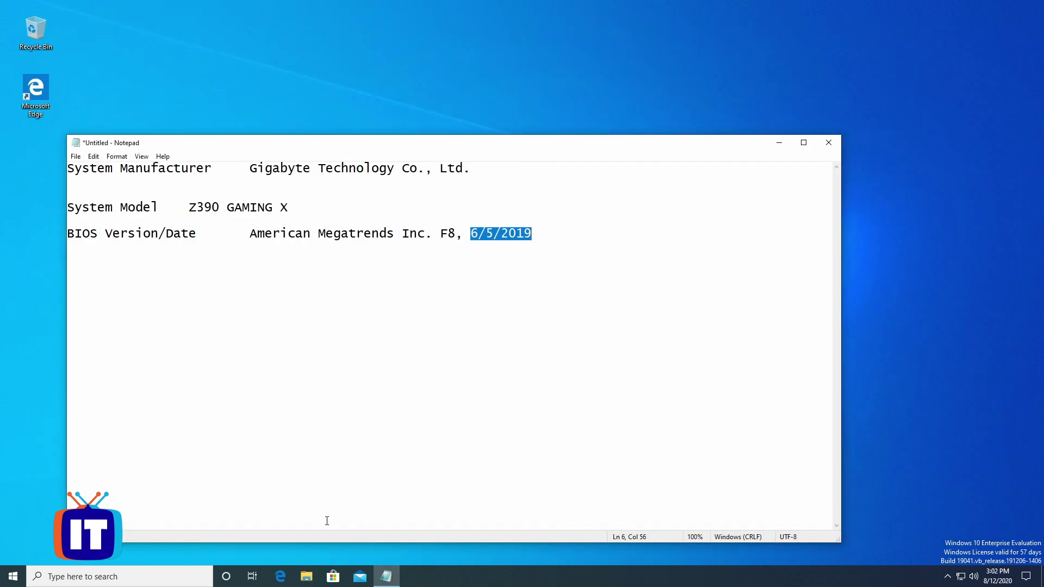
left_click(280, 577)
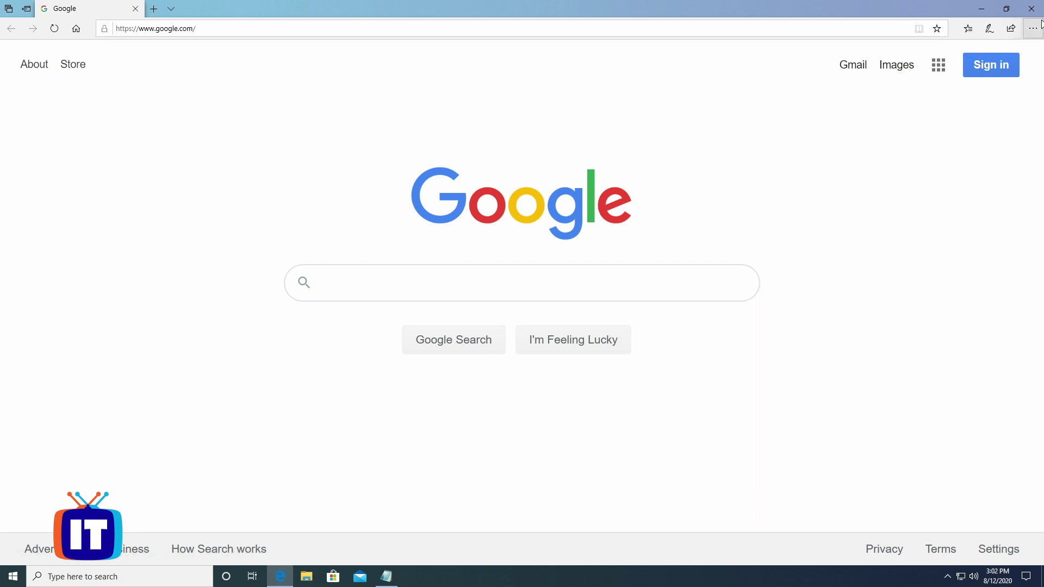
left_click(1036, 28)
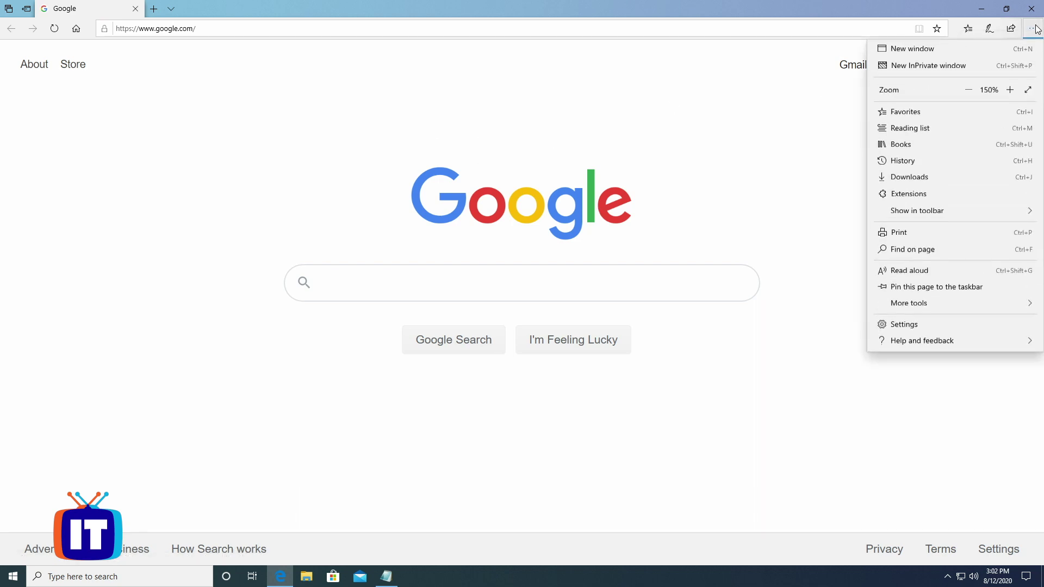
left_click(975, 120)
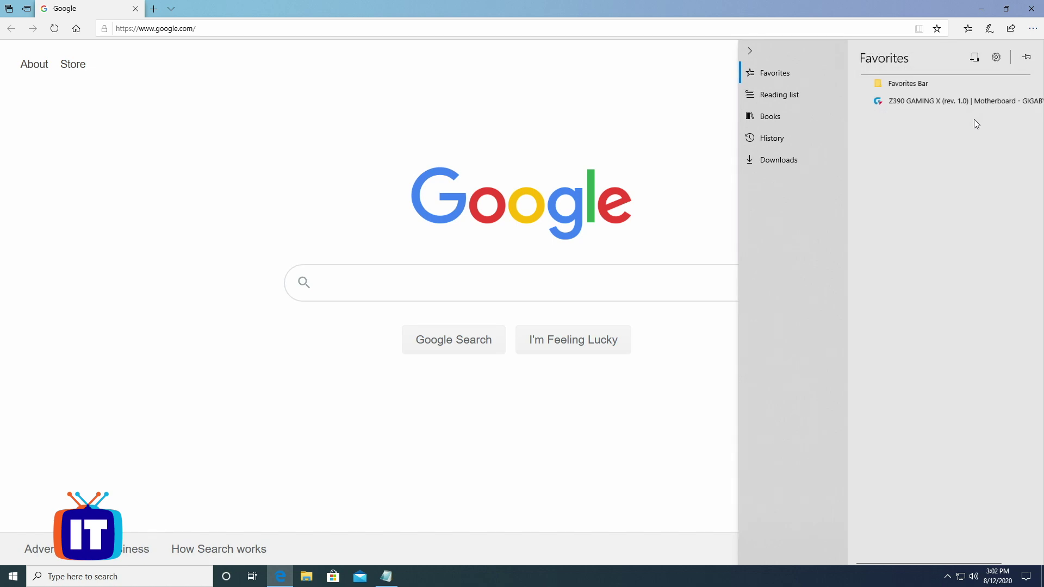
left_click(952, 105)
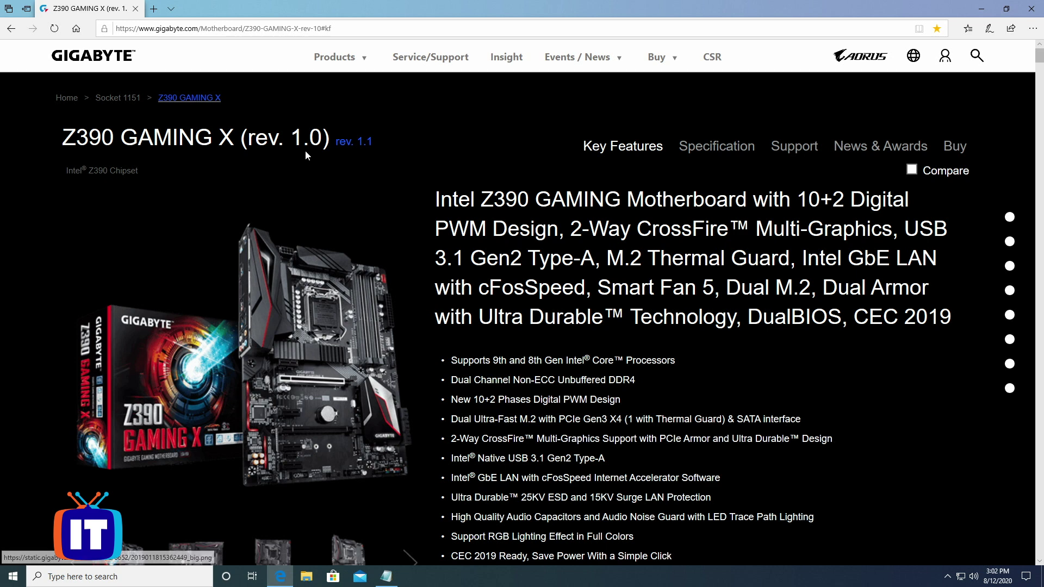
left_click_drag(237, 137, 331, 139)
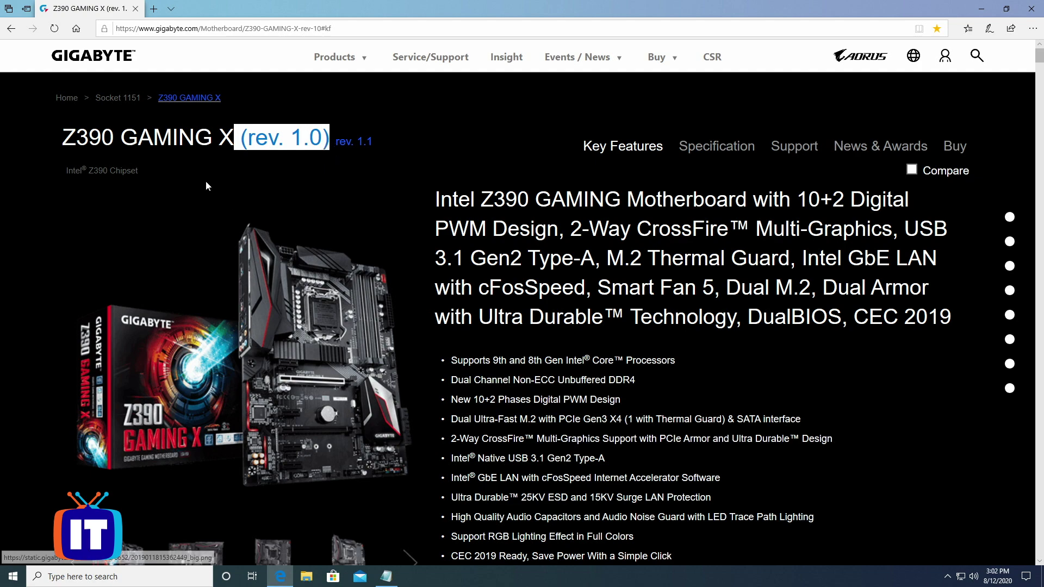
Step: Open the Support section, keep Driver OS as Windows 10 64bit, and scroll to BIOS(+7)
left_click(811, 147)
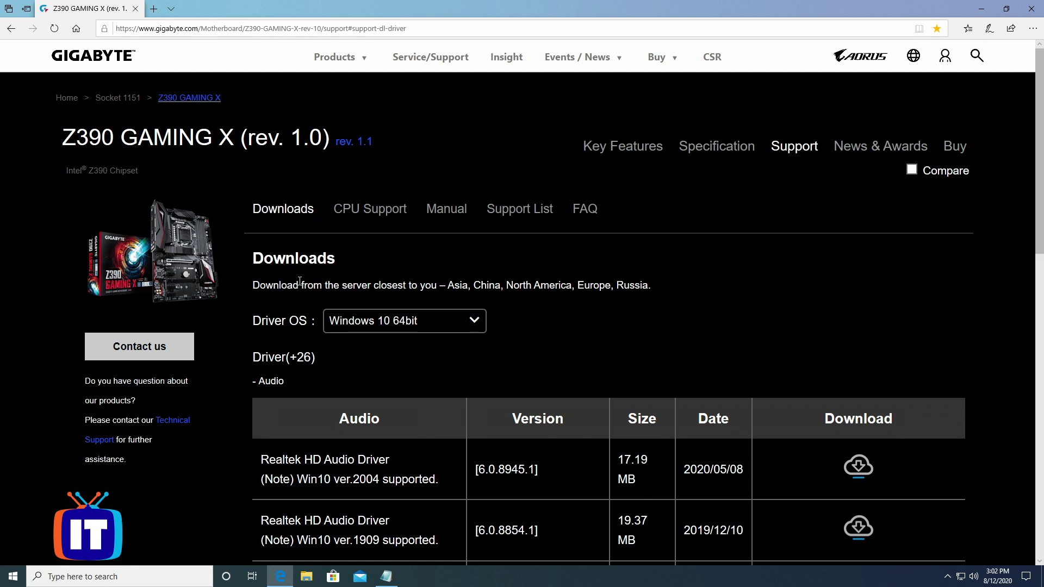
left_click(359, 330)
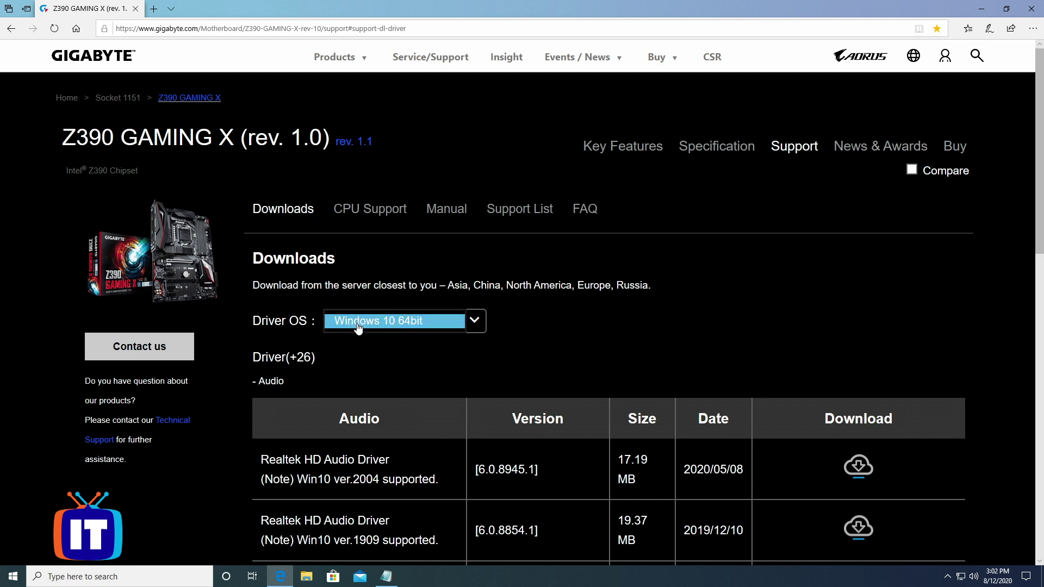
left_click(224, 383)
scroll(226, 384, "down", 2)
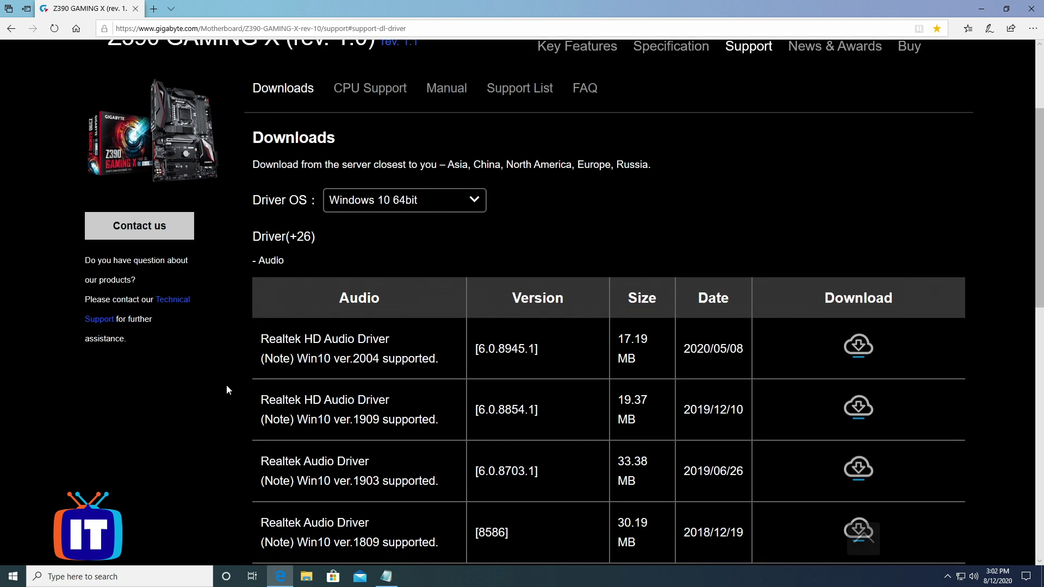
scroll(226, 384, "down", 5)
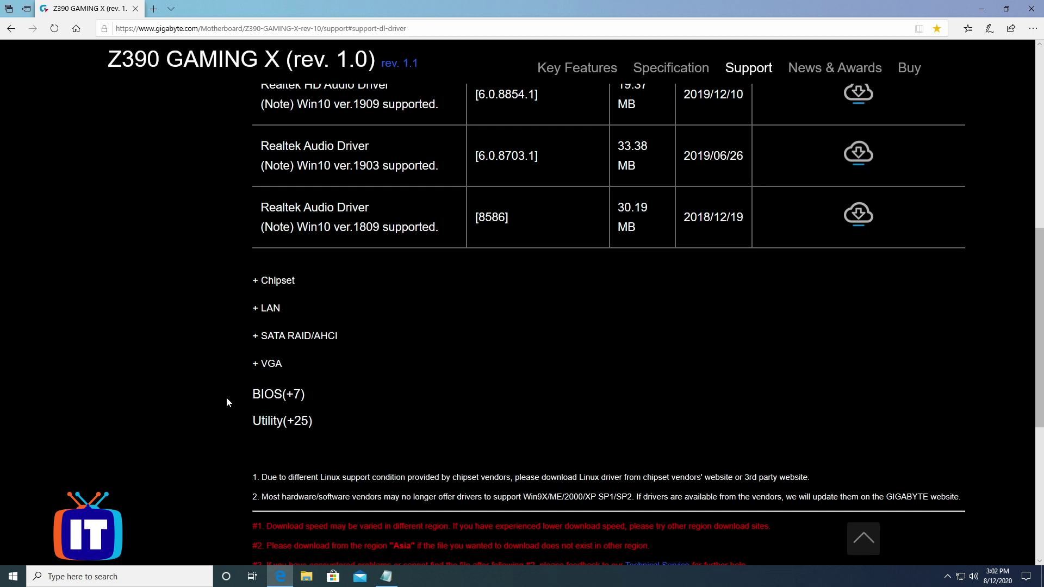
Step: Expand the BIOS list and compare it with installed F8 in Notepad, bringing the F10c row into view
left_click(272, 405)
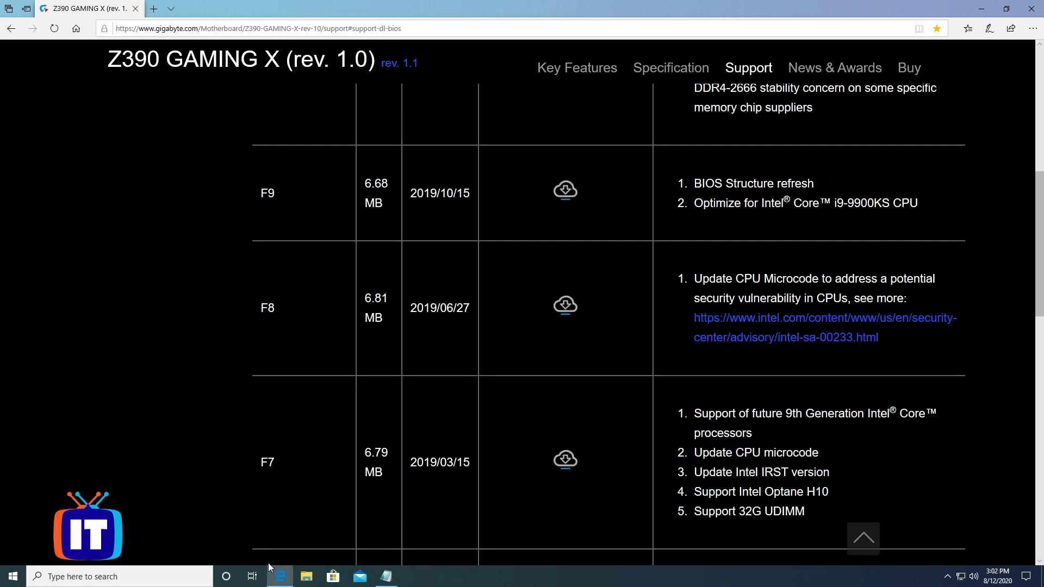
left_click(387, 576)
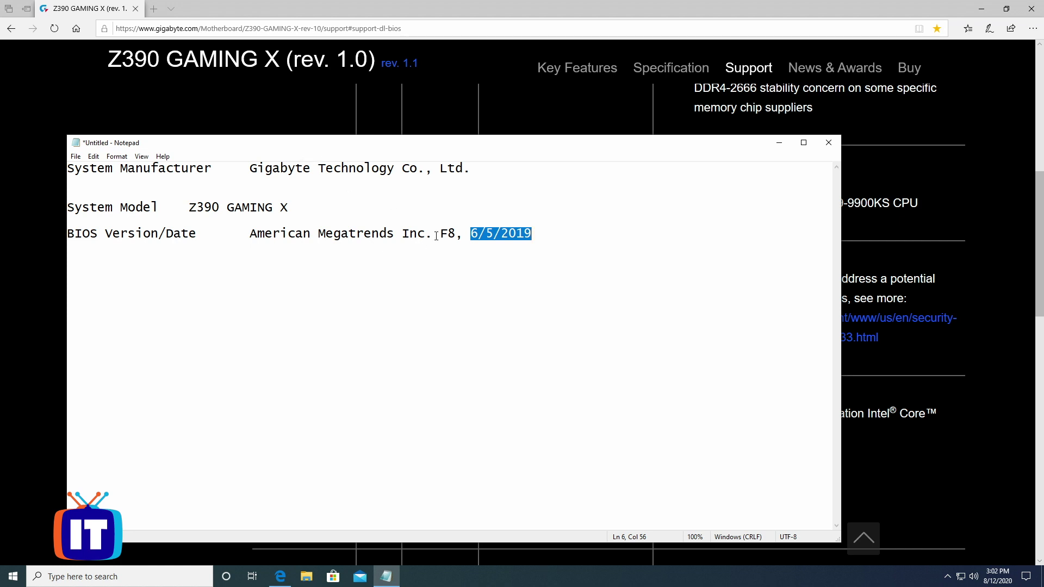
left_click_drag(439, 234, 463, 234)
left_click_drag(313, 144, 377, 358)
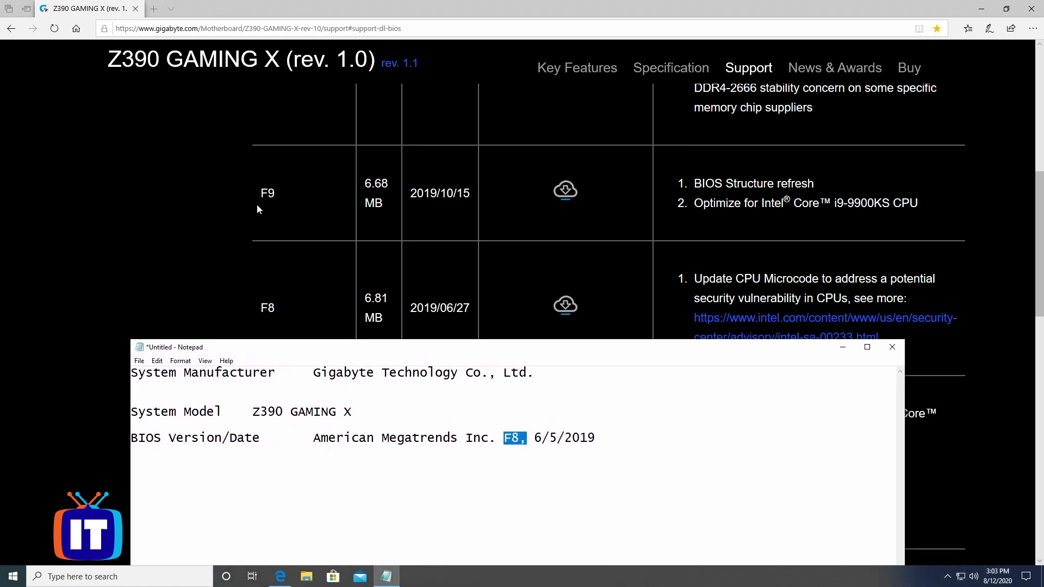
left_click(236, 233)
scroll(216, 249, "up", 3)
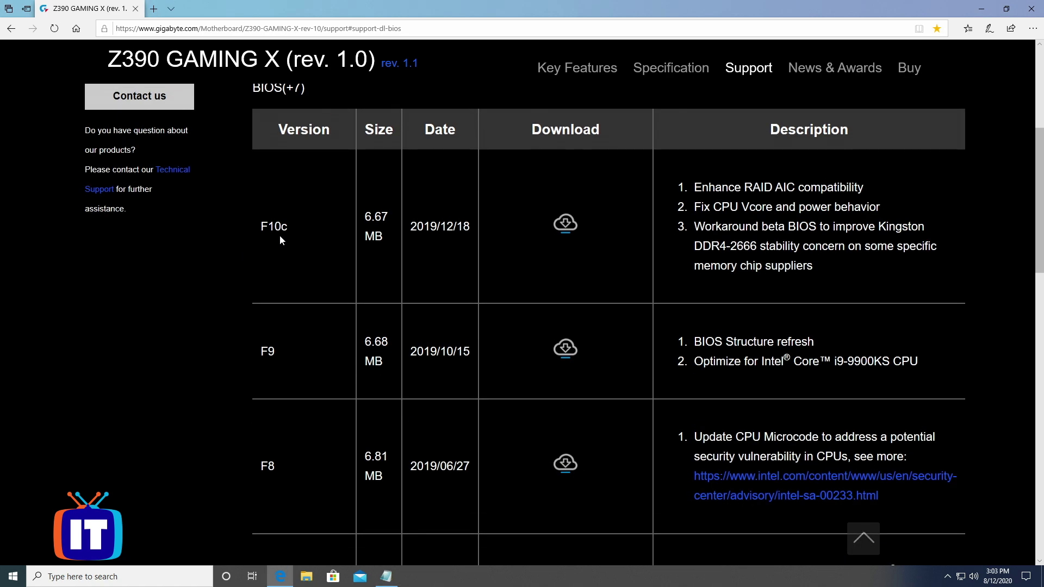
Step: Save the F10c BIOS as mb_bios_z390-gaming-x_f10c.zip on the Desktop, then close Edge
left_click(564, 220)
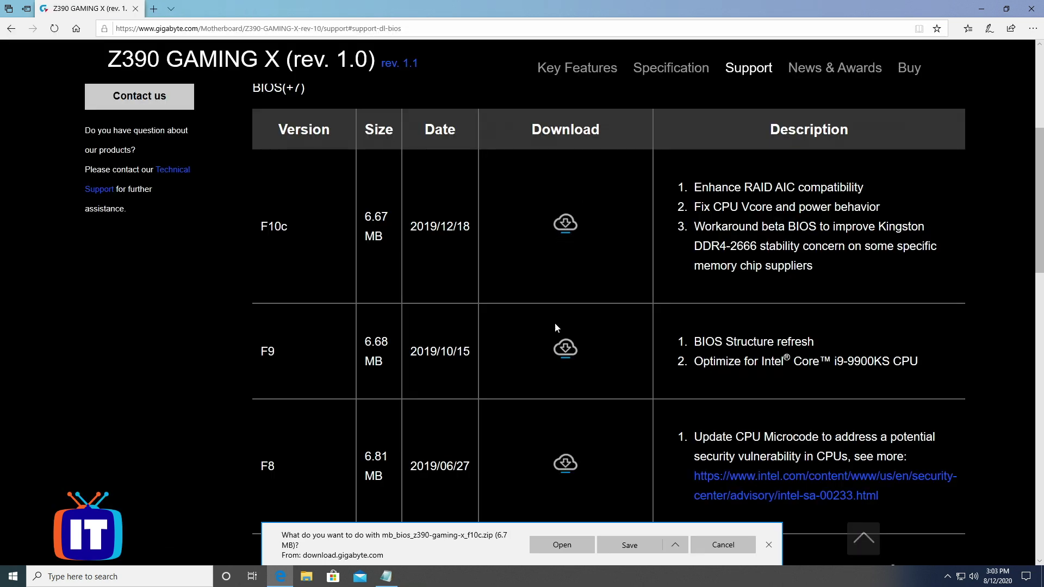
left_click(674, 542)
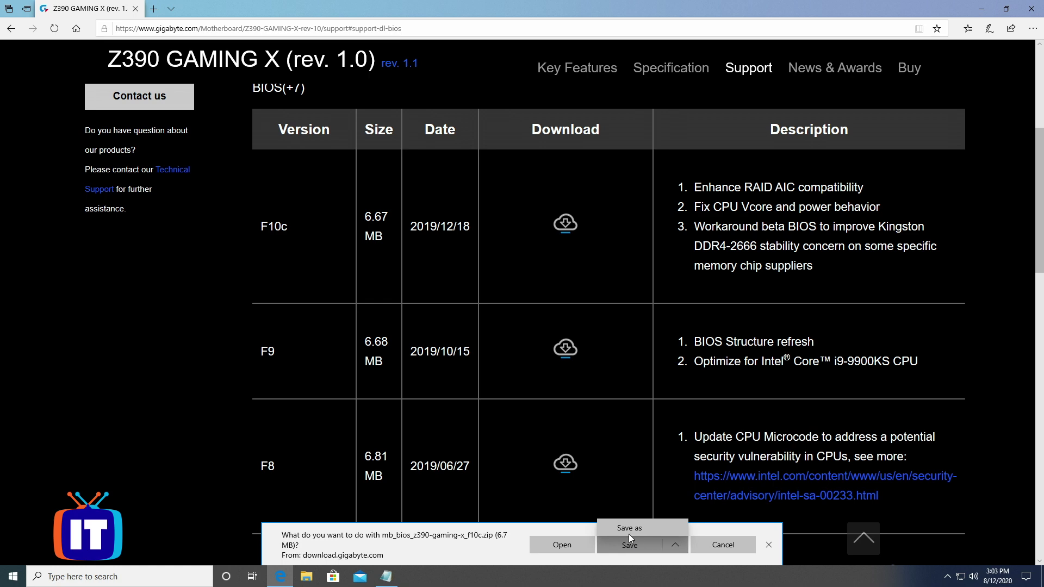
left_click(625, 522)
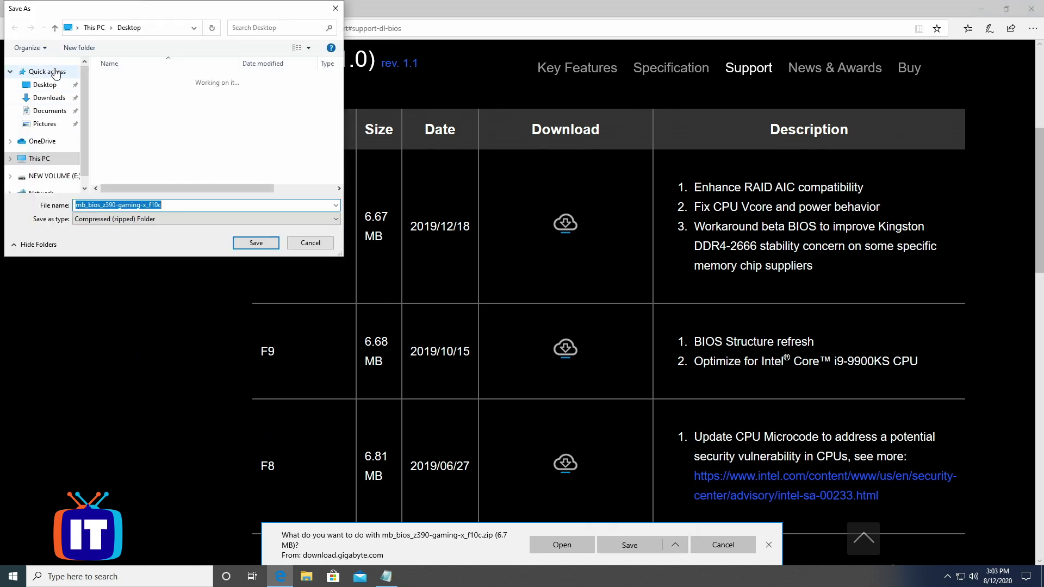
left_click(51, 86)
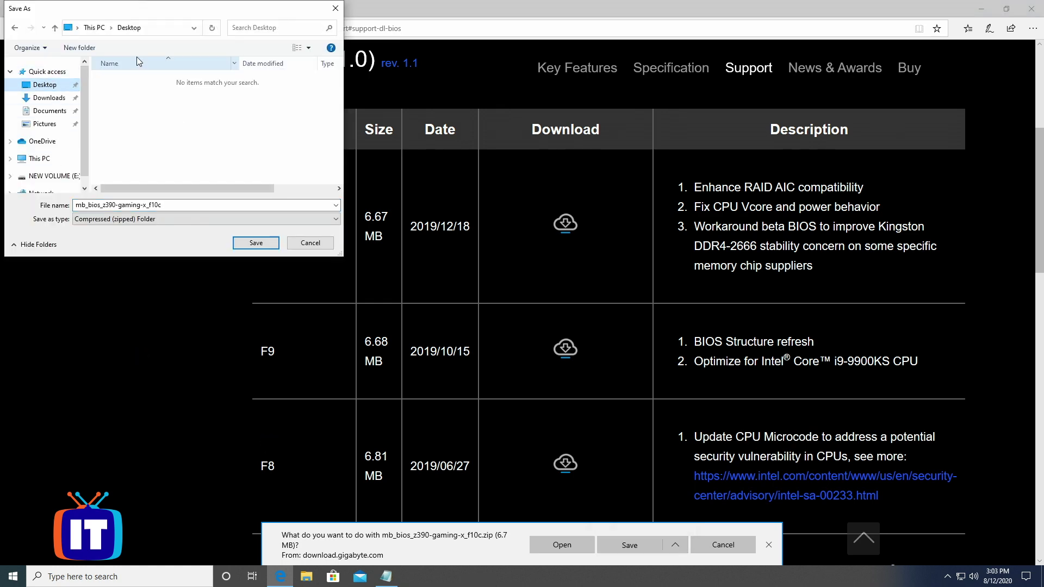
left_click(255, 243)
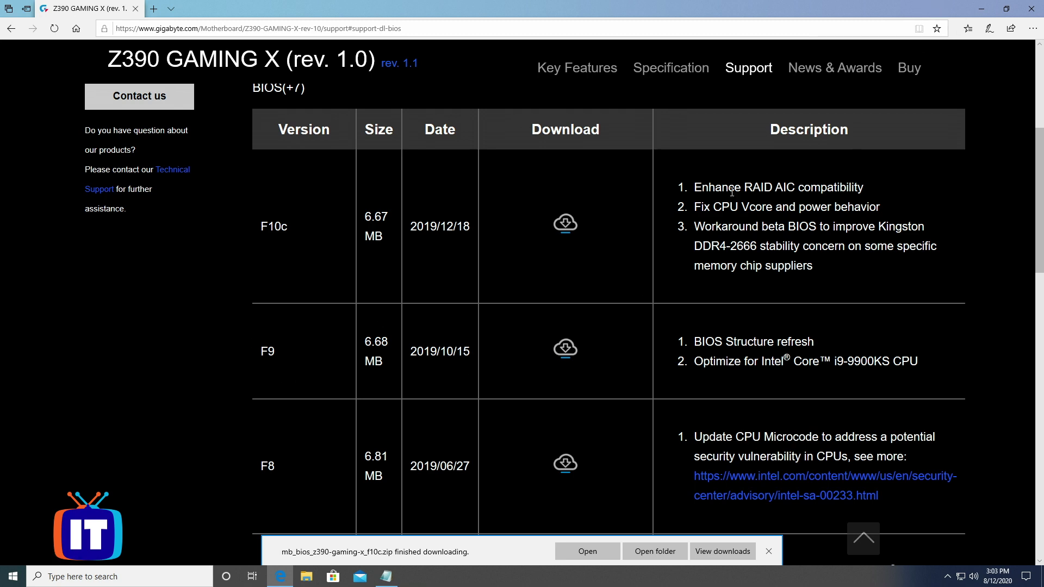
left_click(1031, 8)
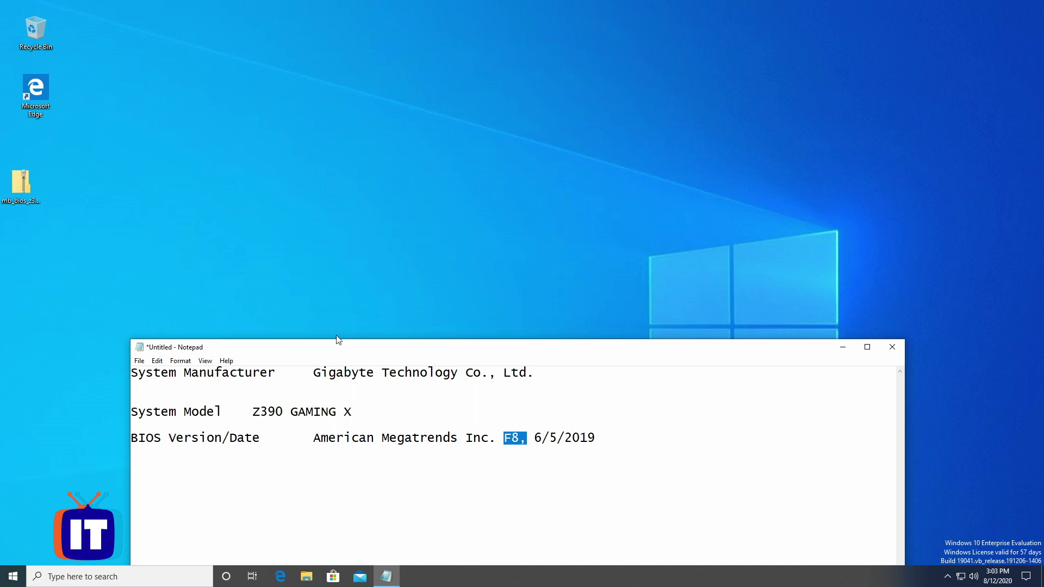
Step: Close the Notepad BIOS notes without saving
left_click_drag(322, 350, 326, 106)
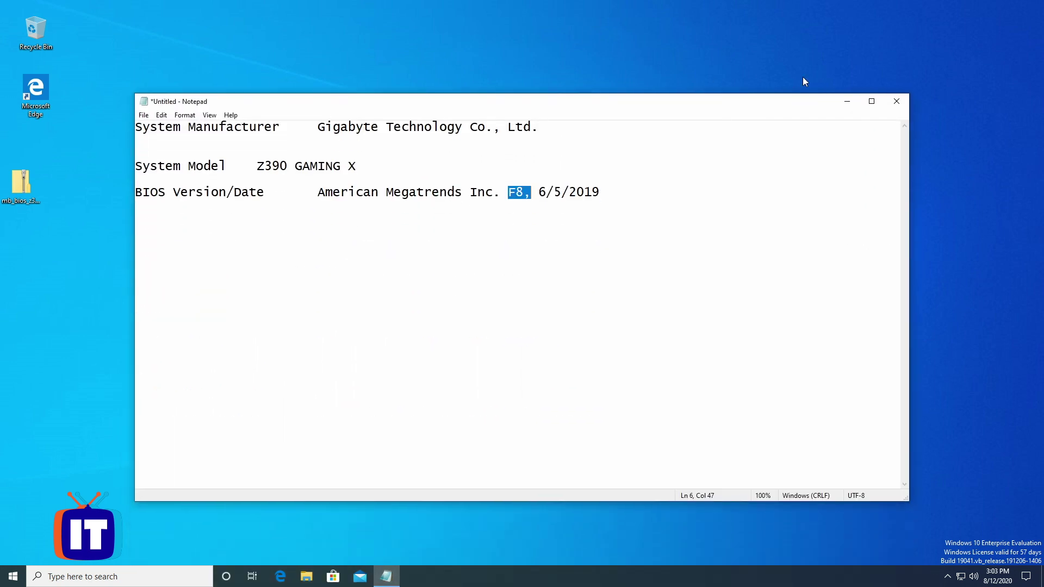
left_click(896, 101)
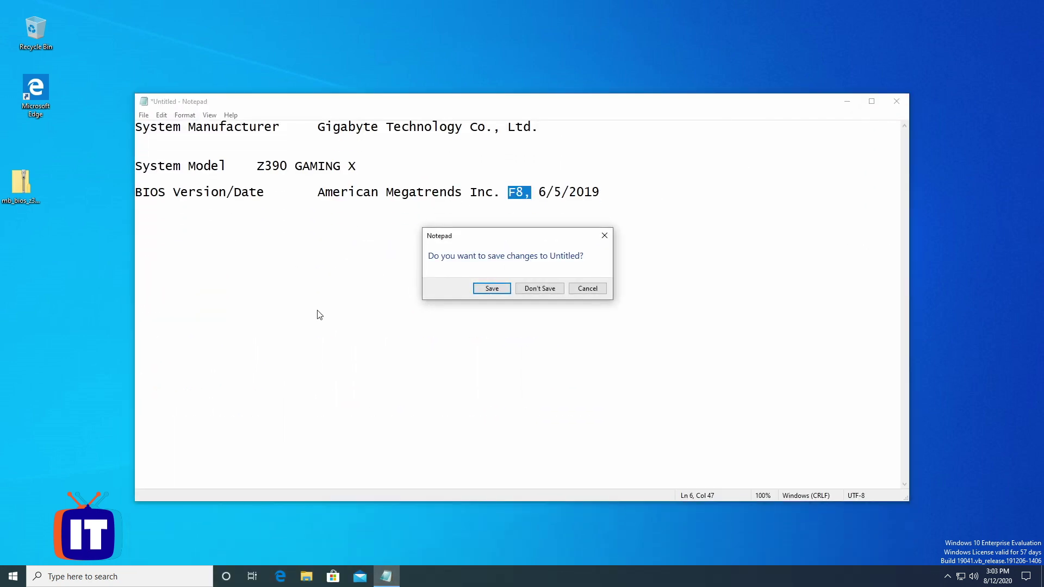
left_click(521, 292)
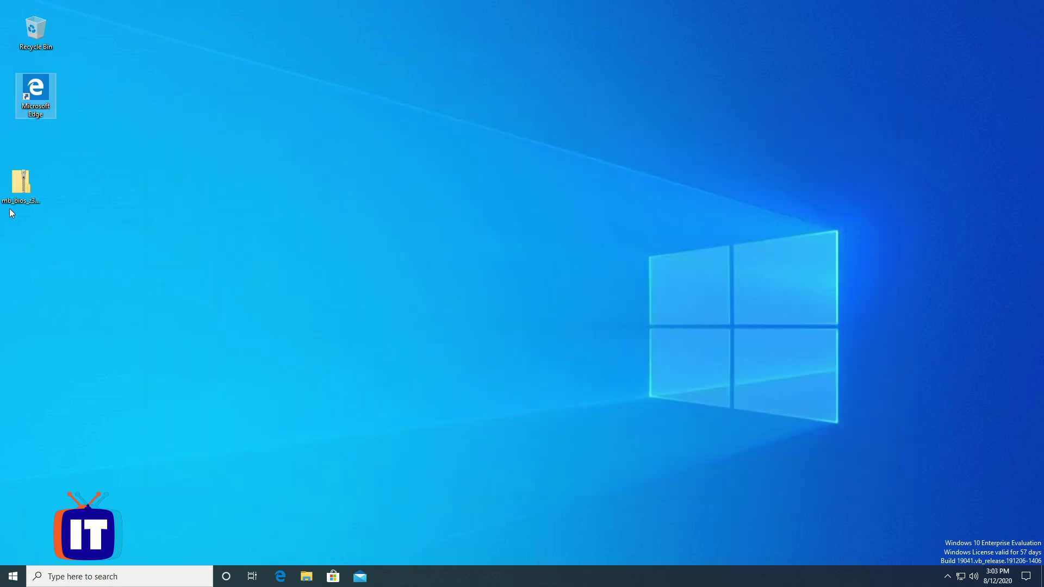
Step: Extract the BIOS zip into the desktop folder mb_bios_z390-gaming-x_f10c and close its window
right_click(14, 181)
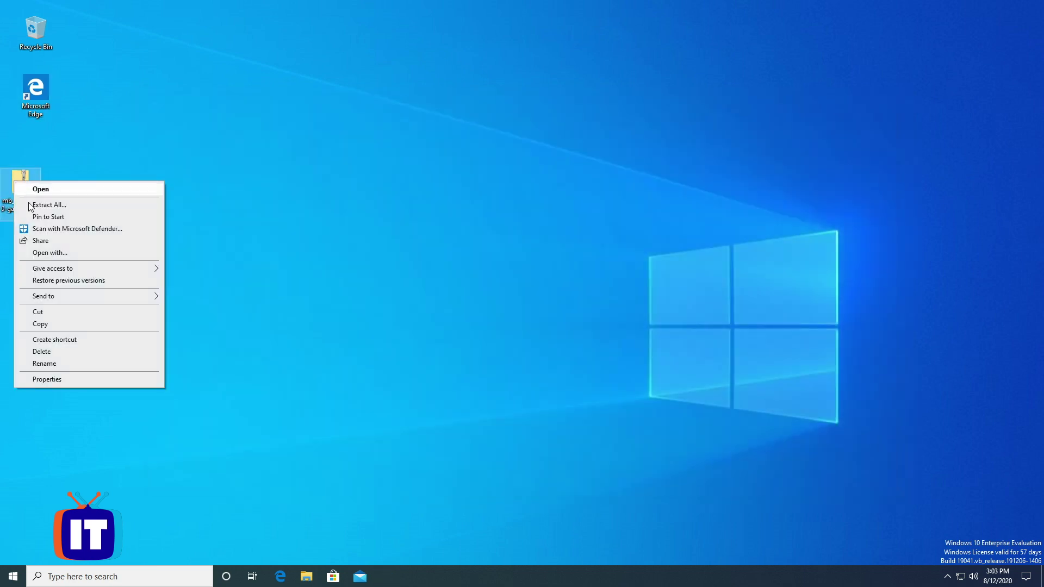
left_click(32, 206)
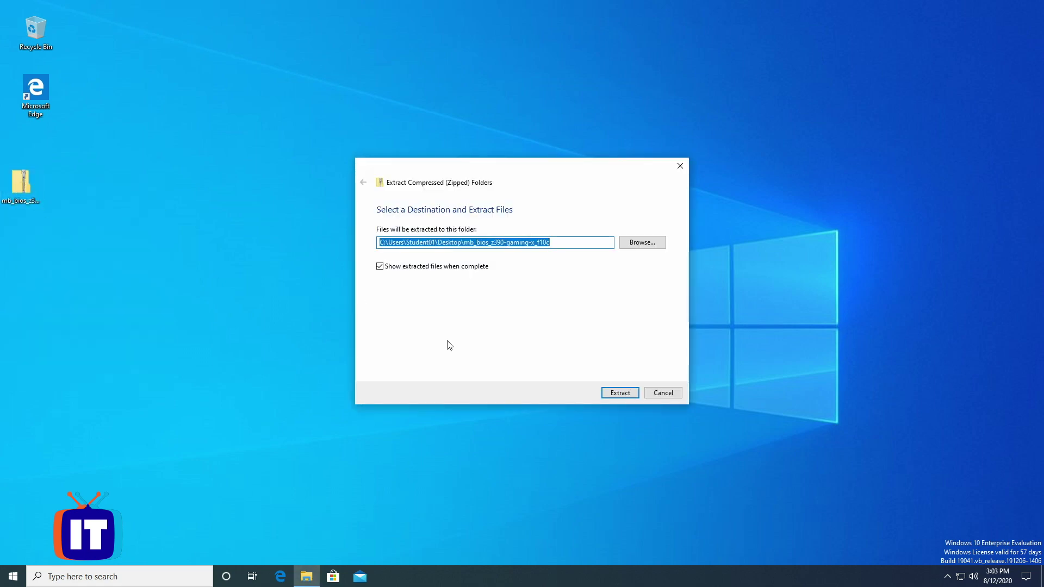
left_click(620, 394)
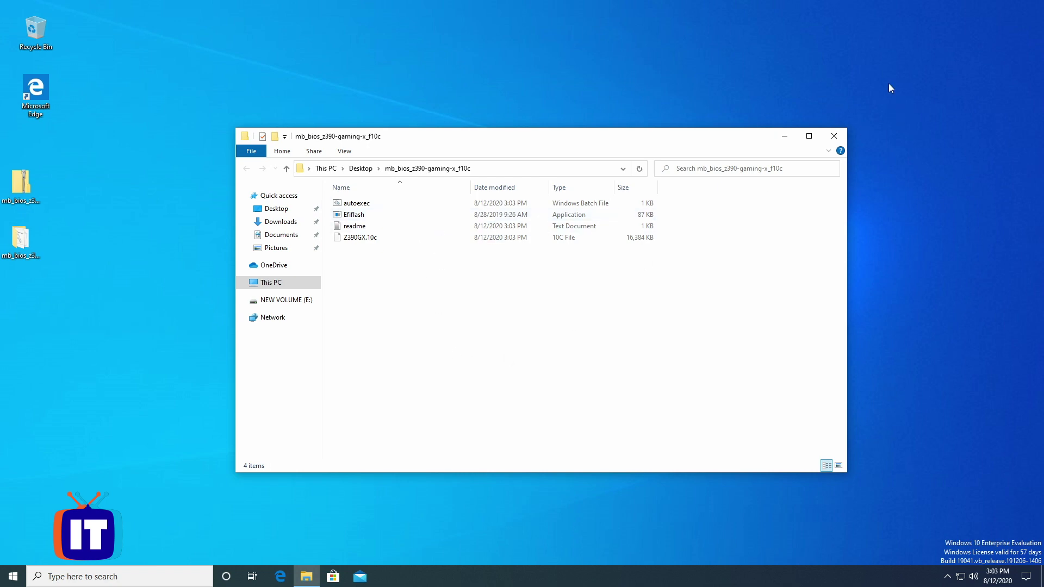
left_click(837, 135)
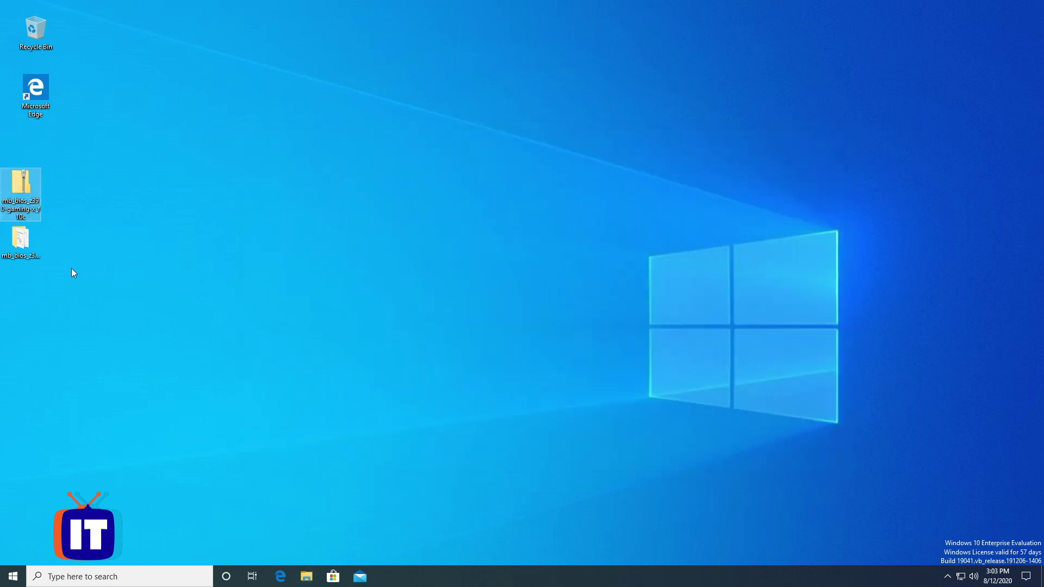
Step: Open File Explorer at Quick access and bring up the NEW VOLUME (E:) drive's context menu
left_click(307, 577)
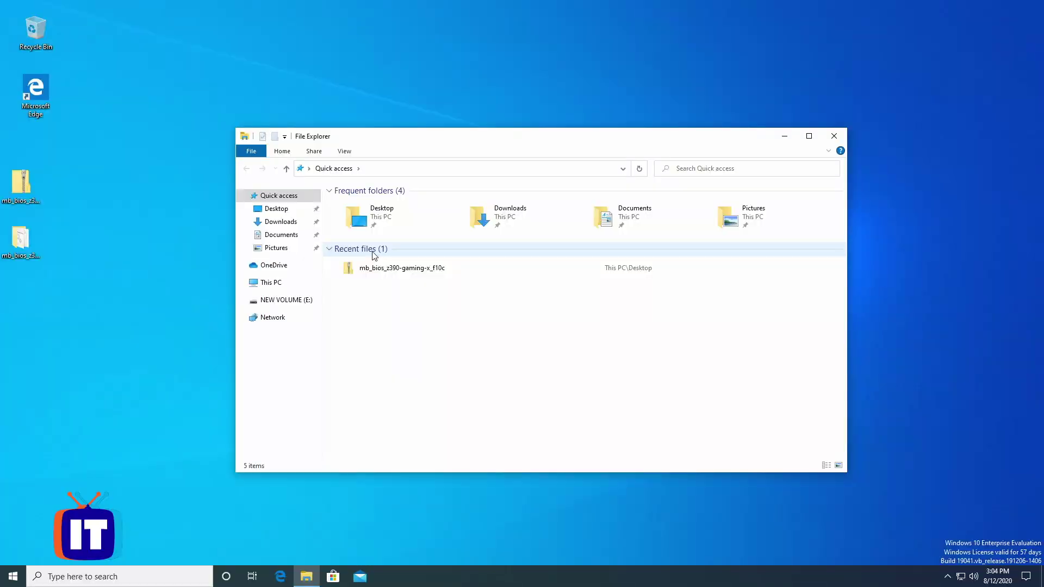
right_click(262, 300)
left_click(283, 437)
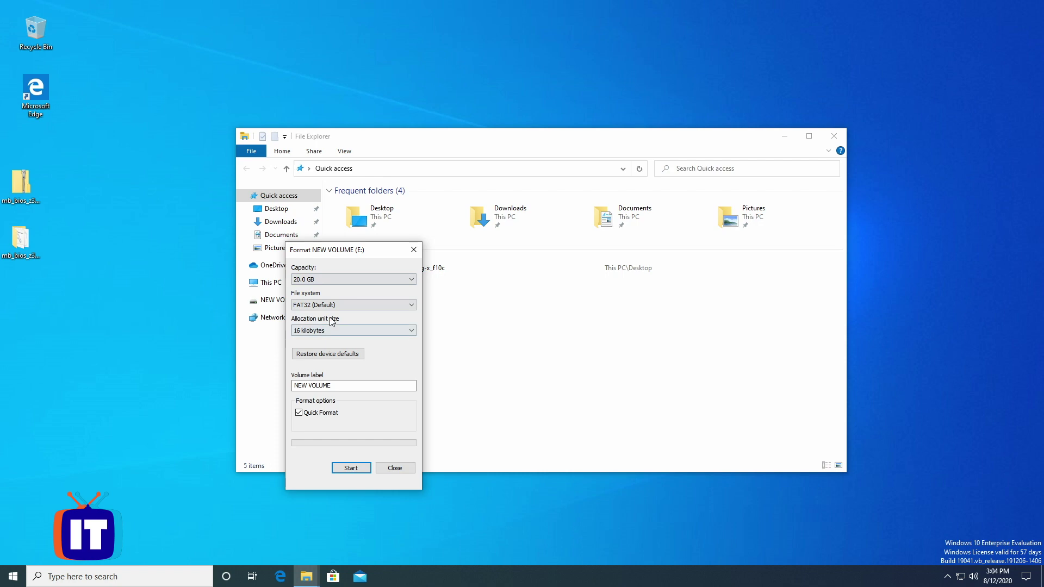
left_click(308, 281)
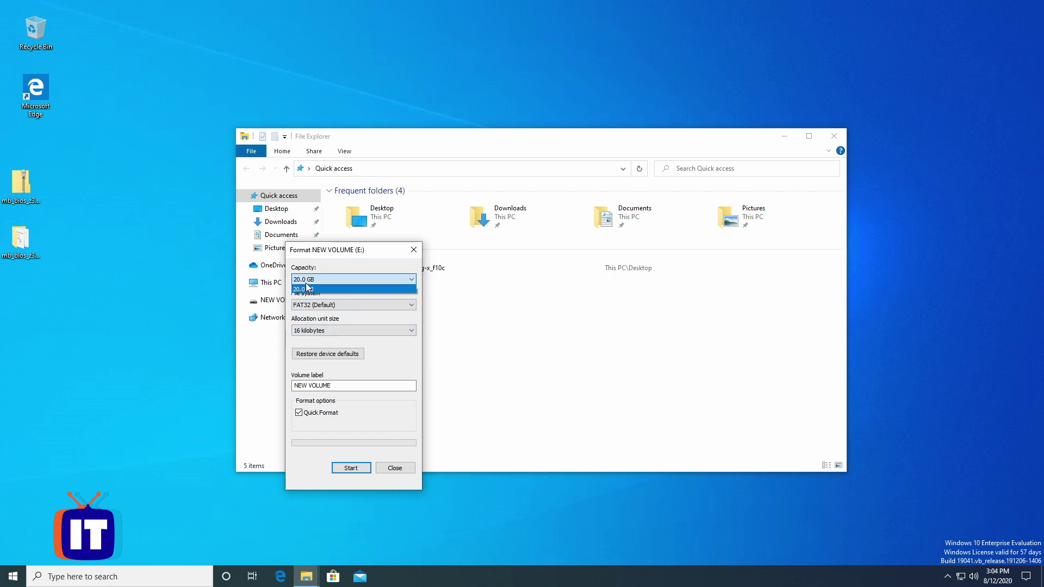
left_click(417, 256)
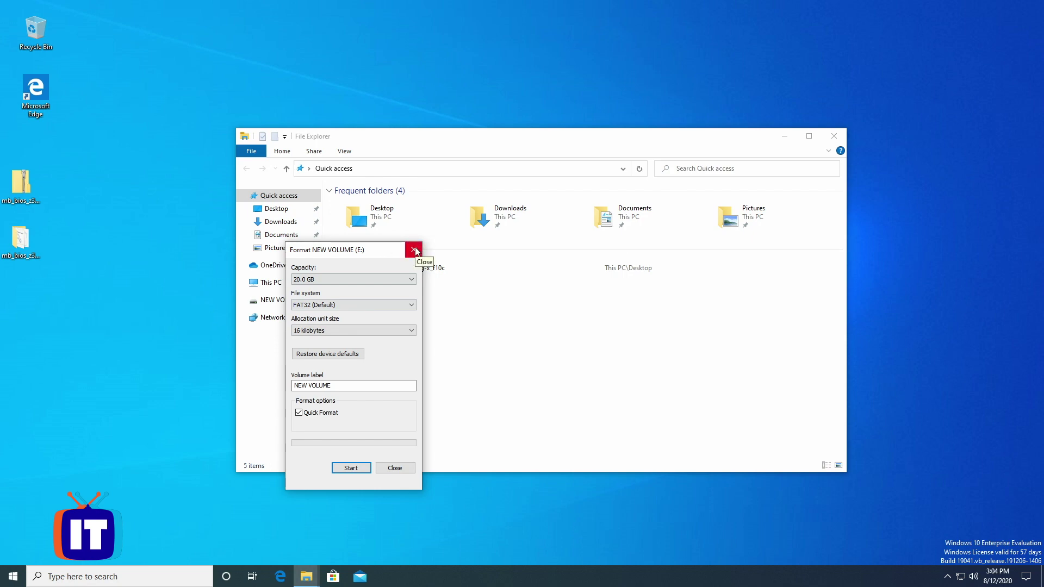
left_click(414, 251)
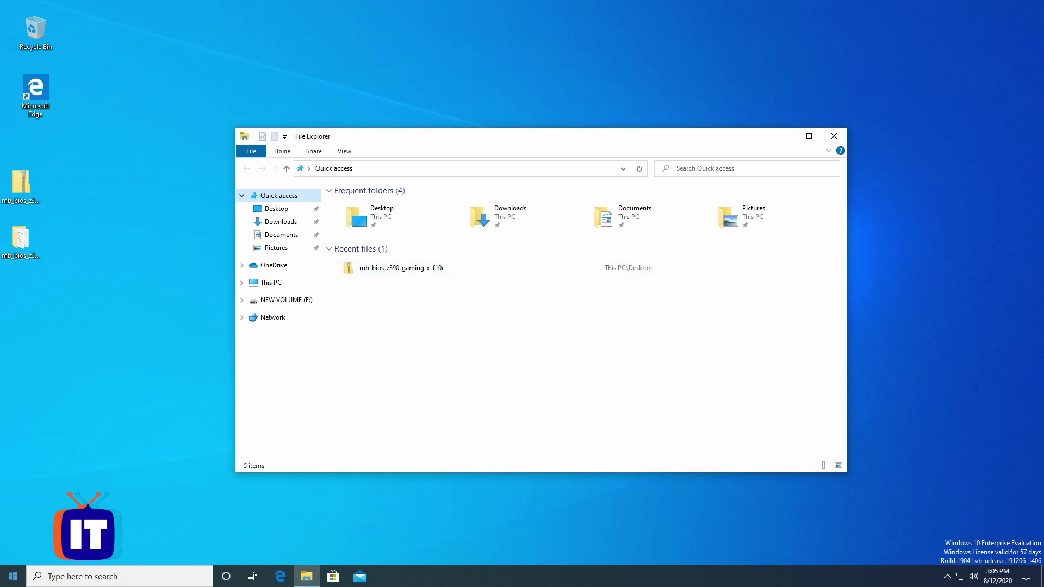
Step: Launch Disk Management from the Start context menu and delete the 20 GB NEW VOLUME (E:)
right_click(4, 583)
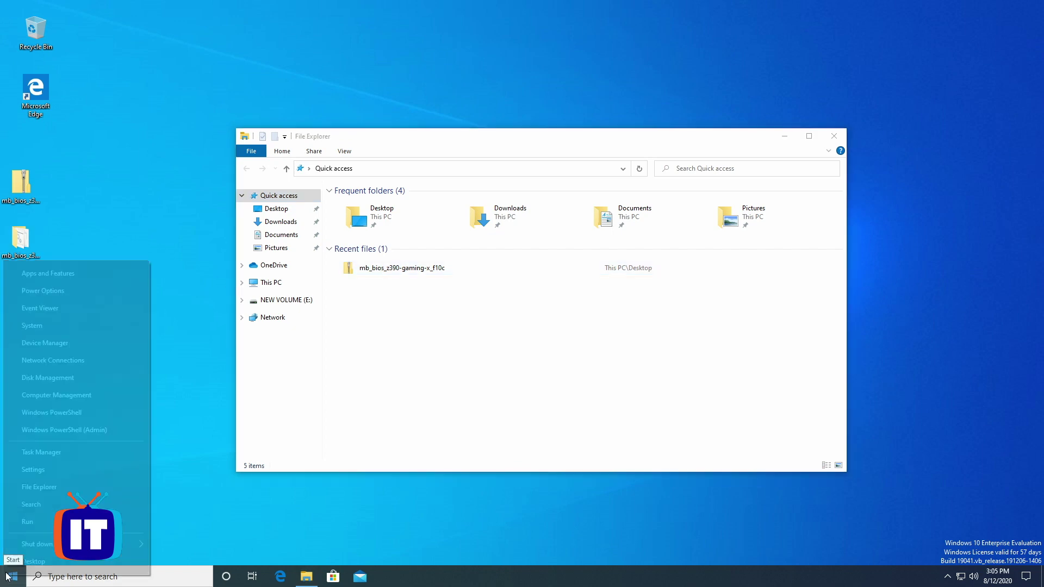
left_click(57, 377)
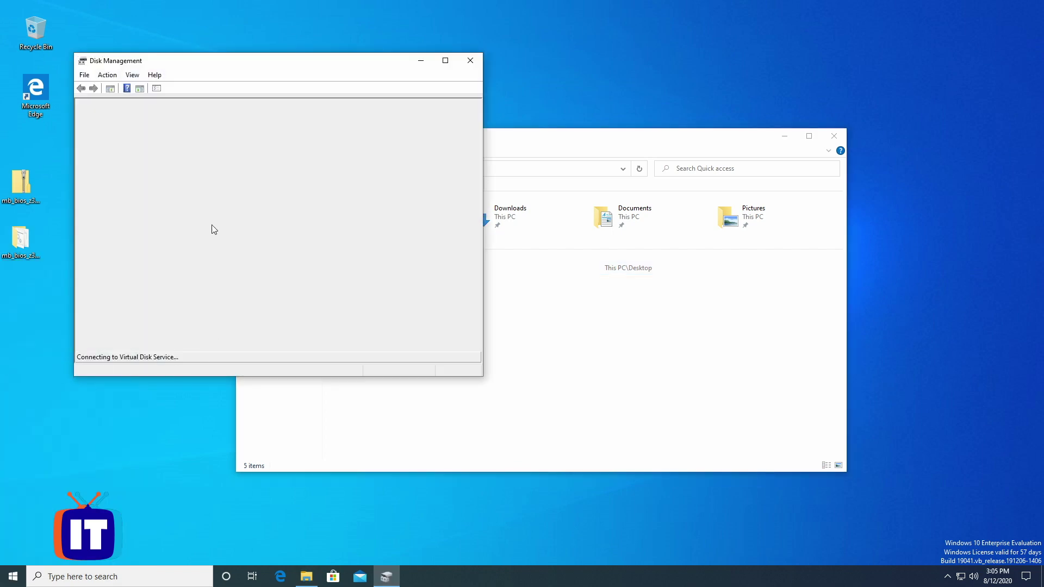
right_click(307, 322)
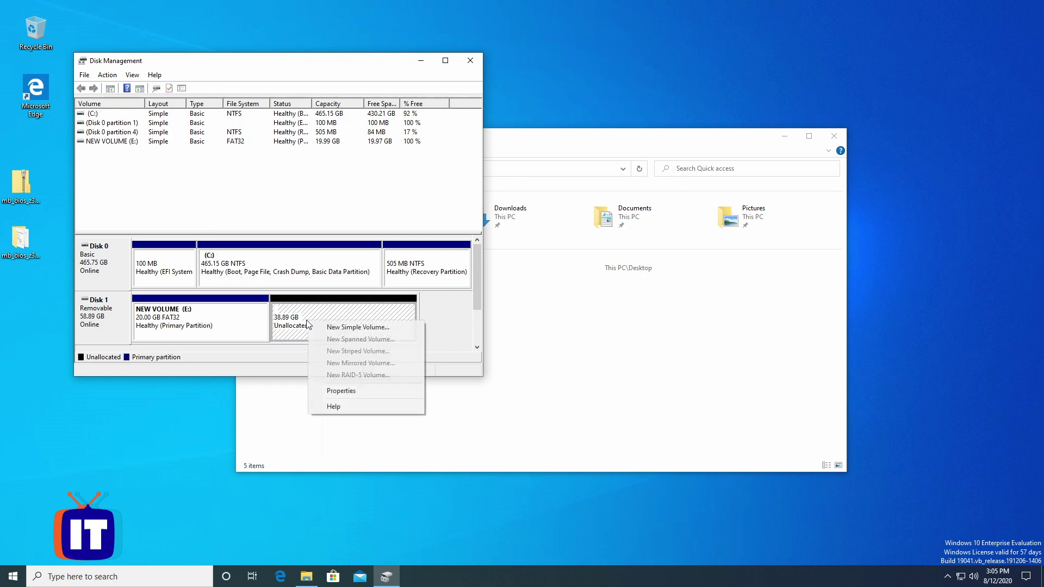
right_click(240, 322)
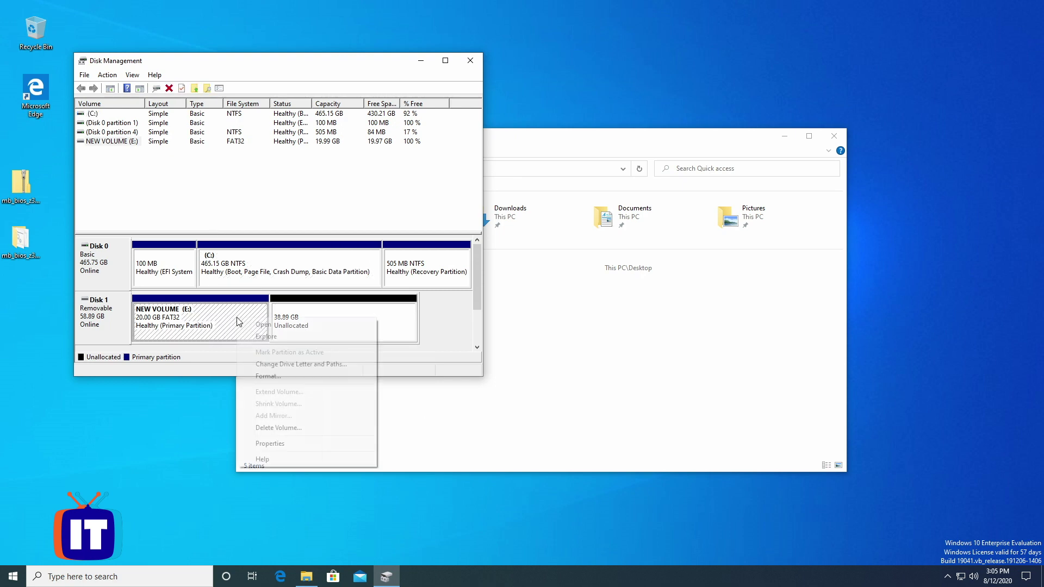
left_click(263, 428)
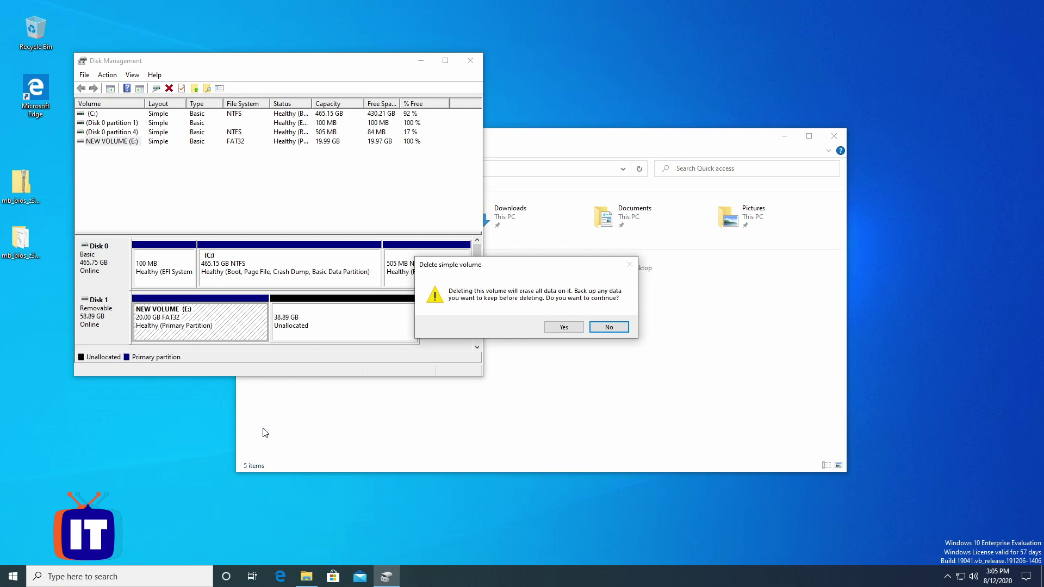
left_click(563, 328)
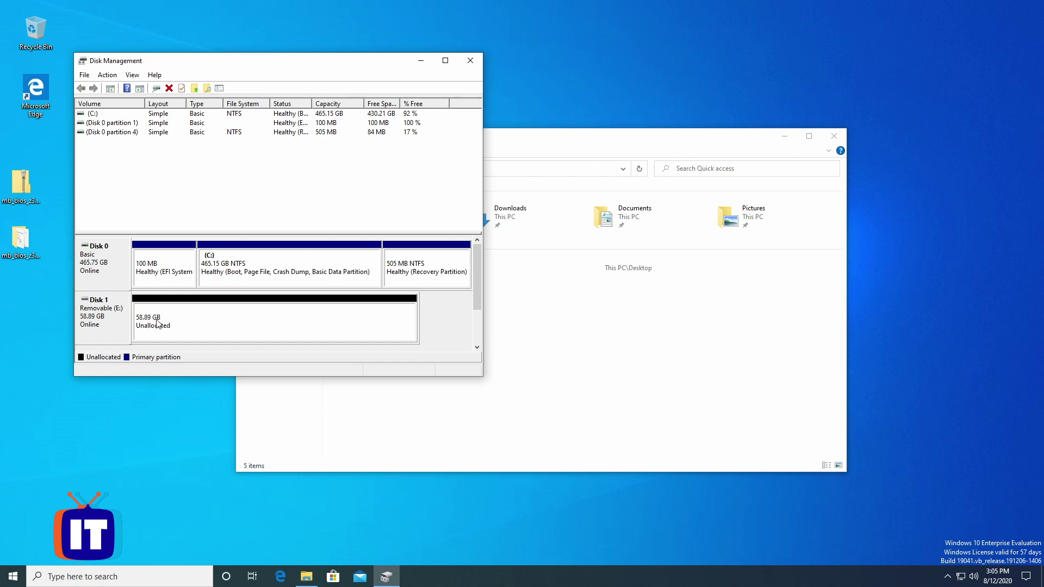
Step: Run the New Simple Volume Wizard to Format Partition, find no FAT32, and step back to volume size
right_click(159, 324)
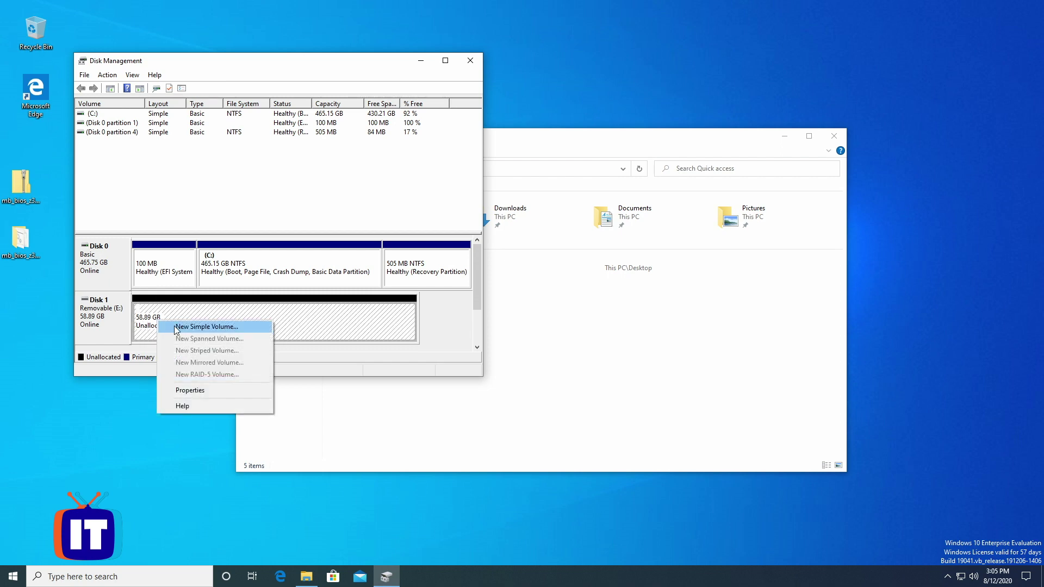
left_click(177, 327)
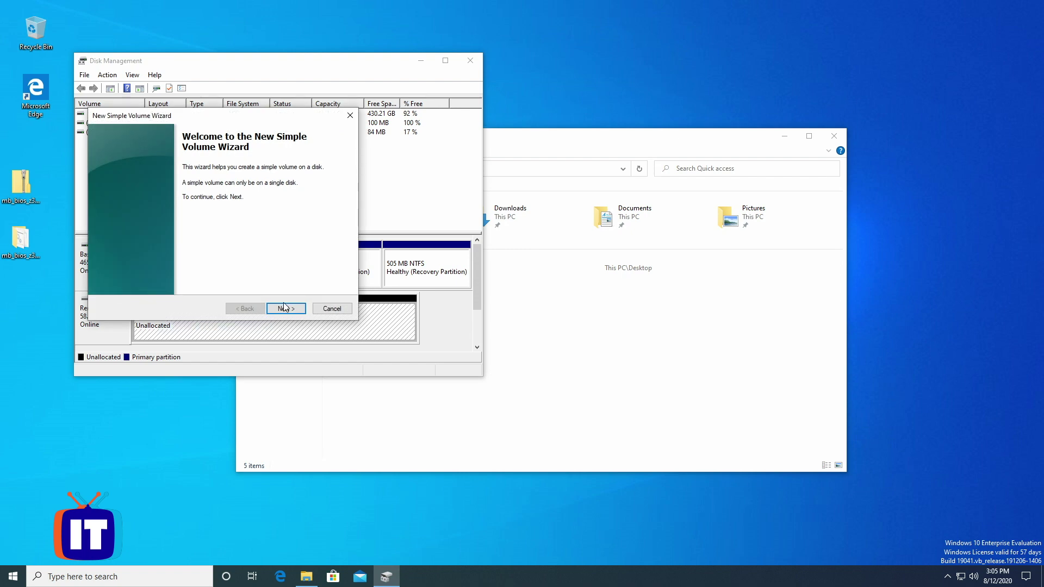
left_click(284, 307)
left_click(285, 309)
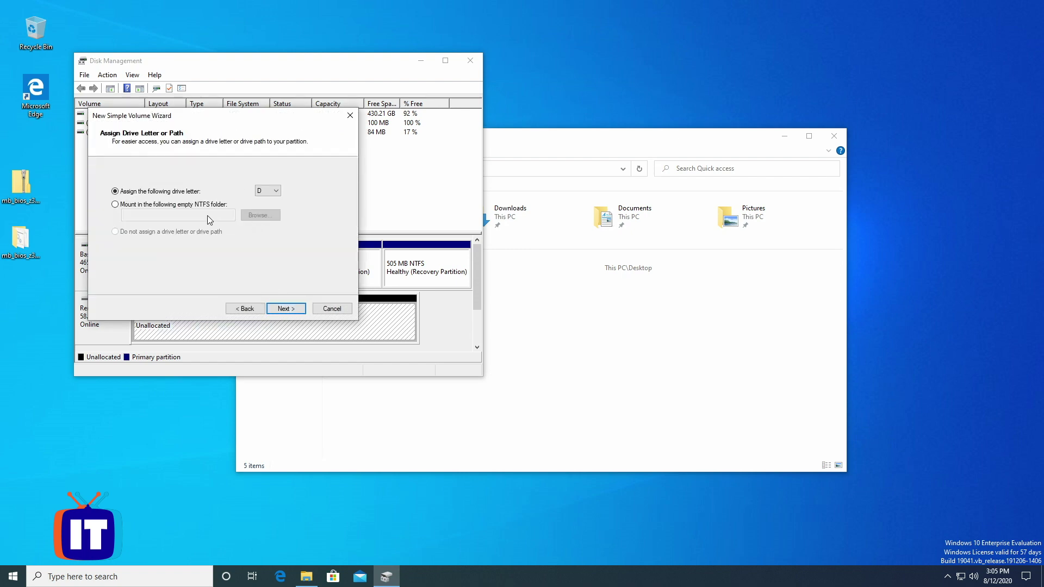
left_click(272, 310)
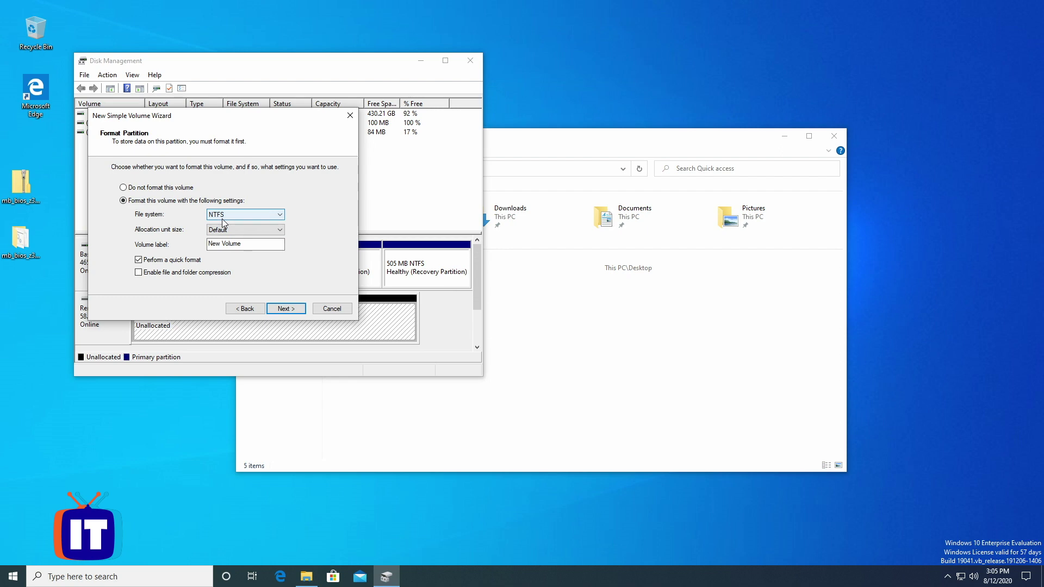
left_click(228, 215)
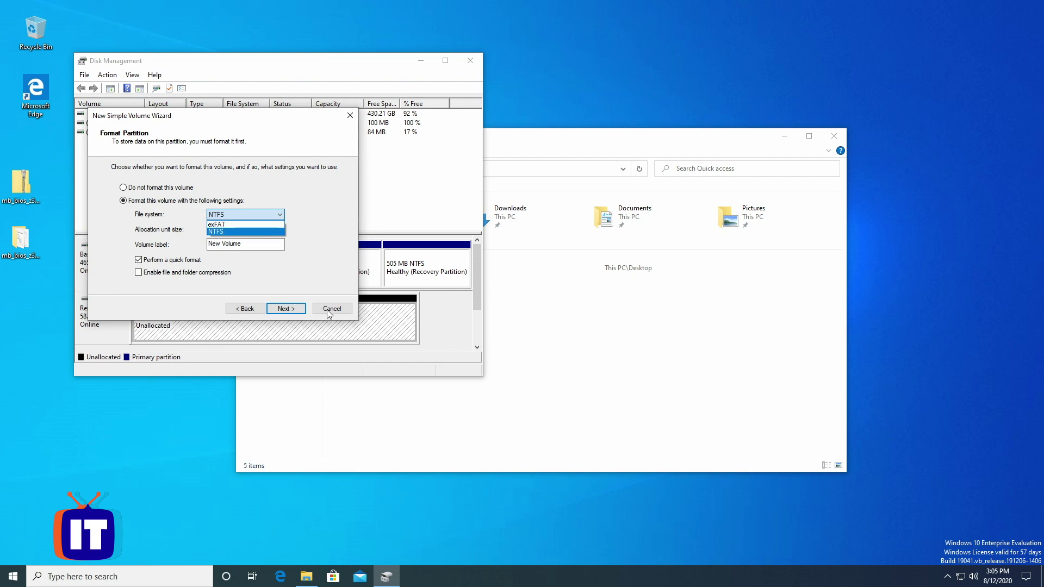
left_click(248, 309)
left_click(247, 309)
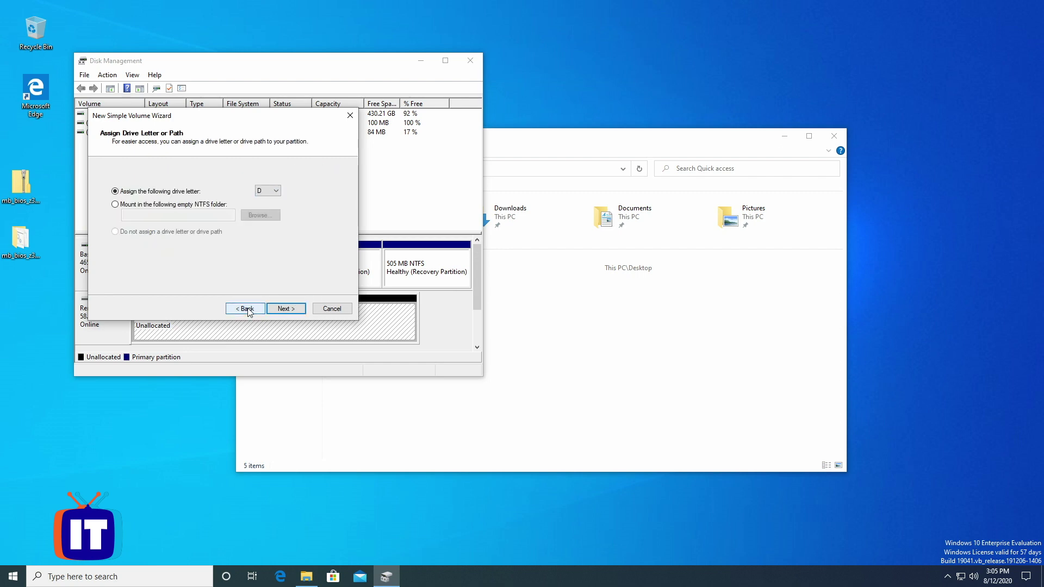
left_click(246, 309)
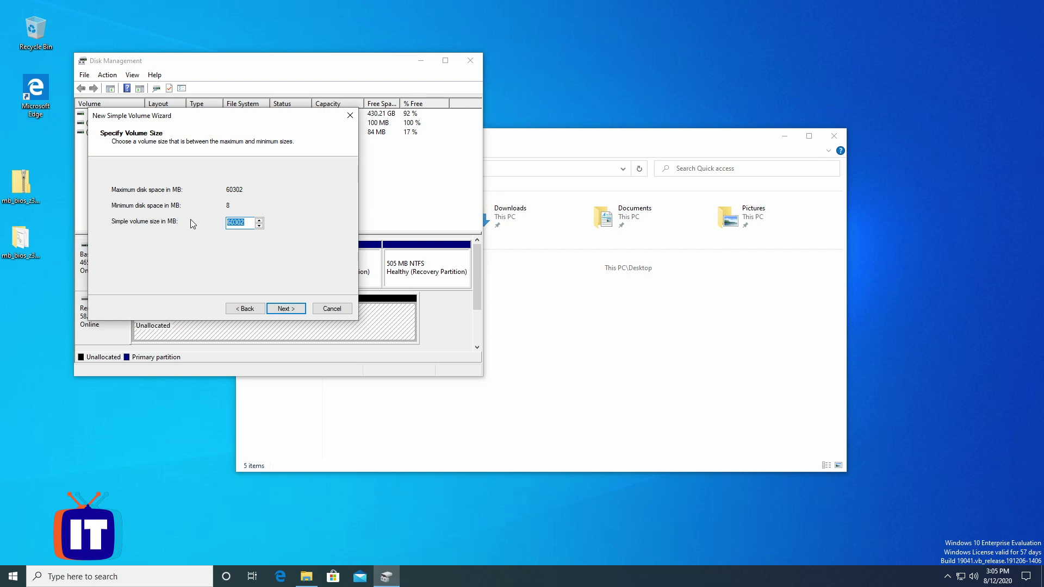
Step: Size the new volume at 20 GB, formatted FAT32 with the volume label FIRMWARE
type("20480")
left_click(285, 309)
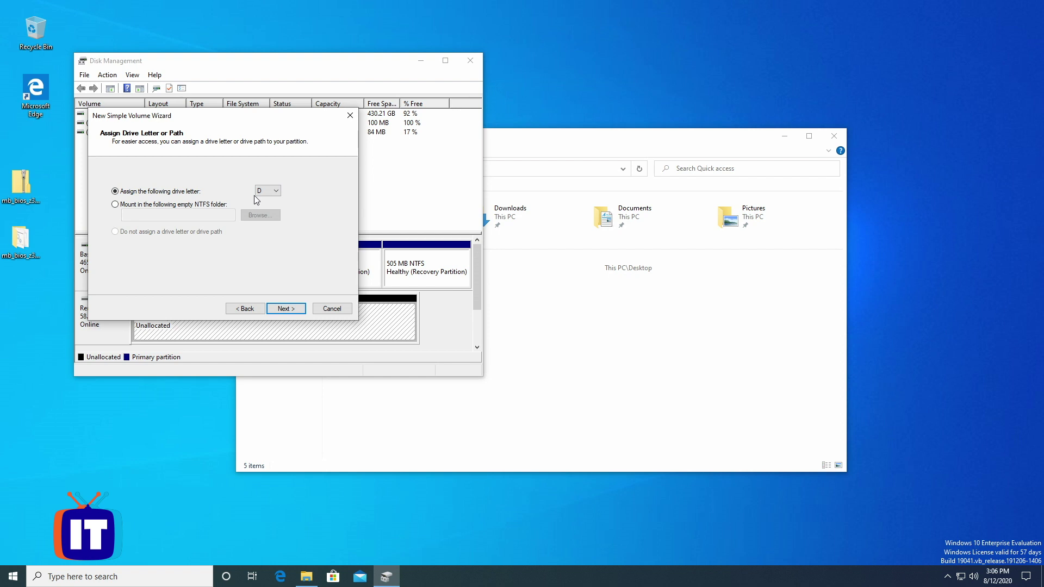
left_click(281, 309)
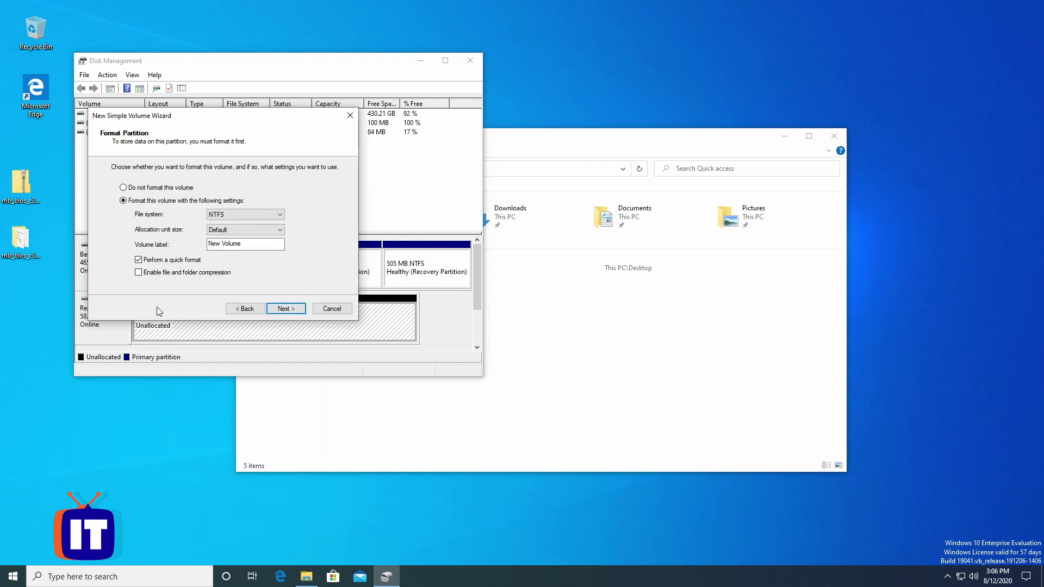
left_click(239, 216)
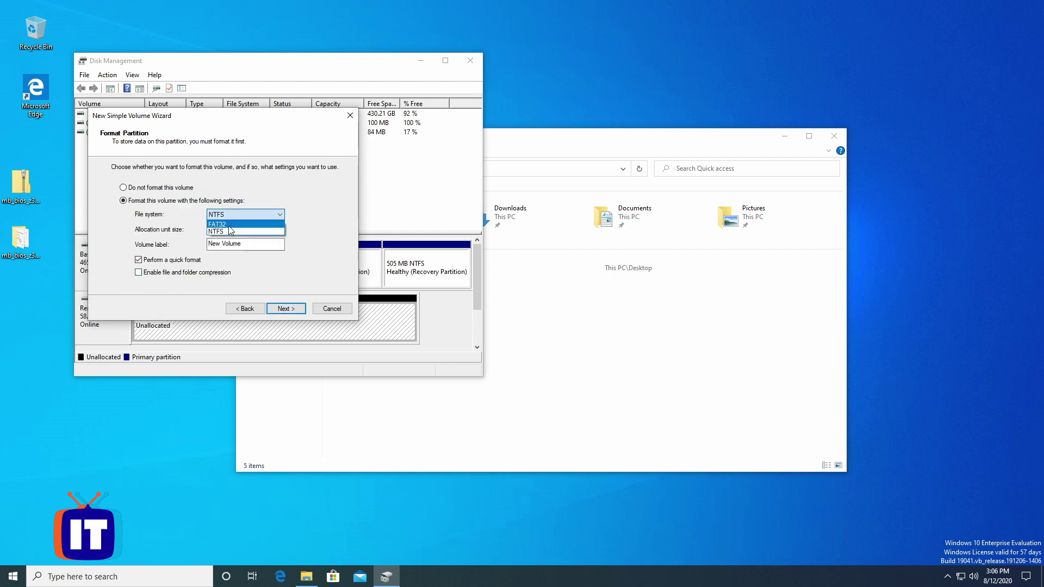
left_click(218, 225)
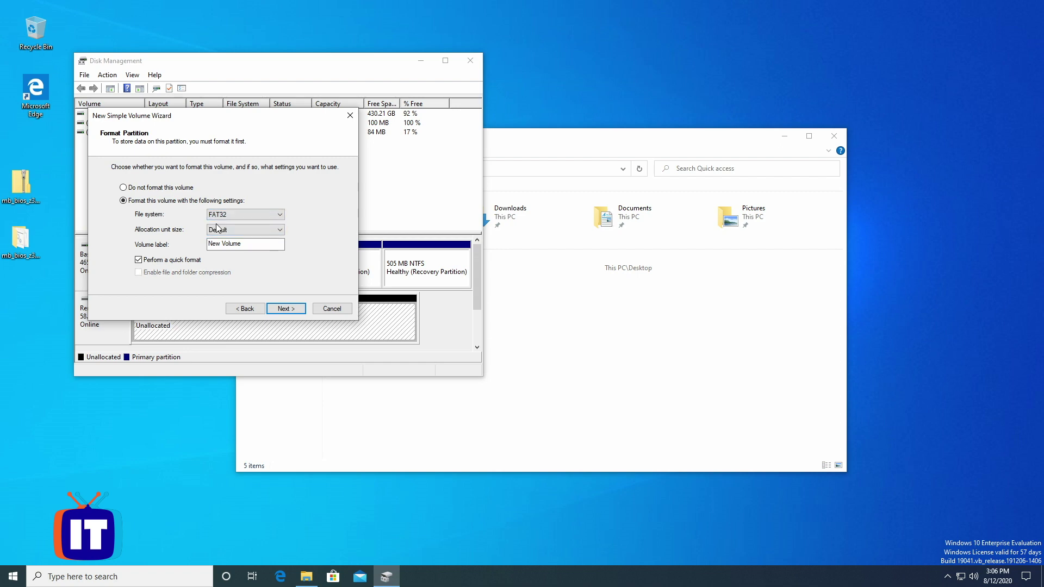
key("Tab")
key("Tab")
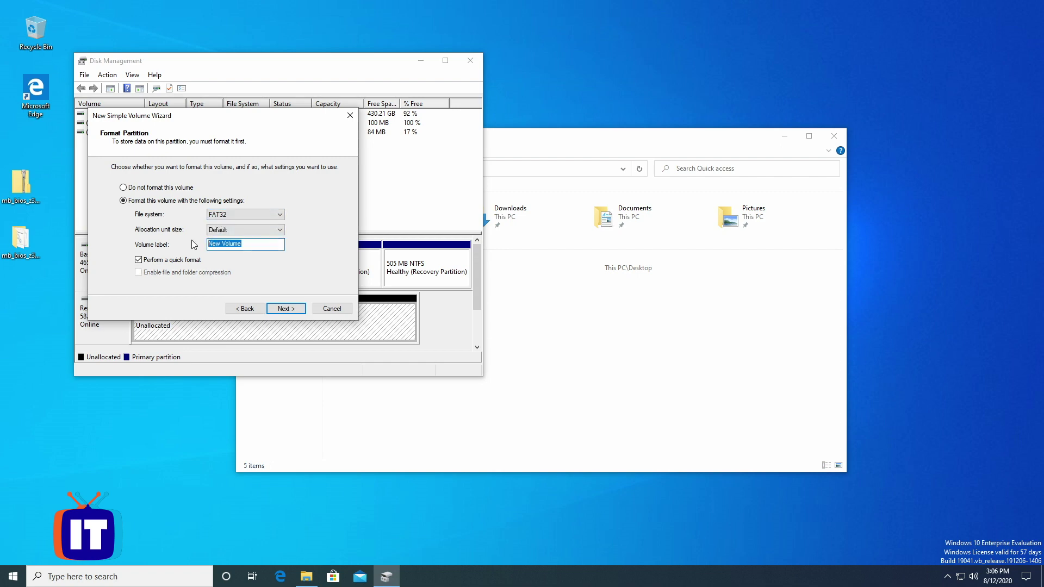
type("Firmwa")
left_click(286, 308)
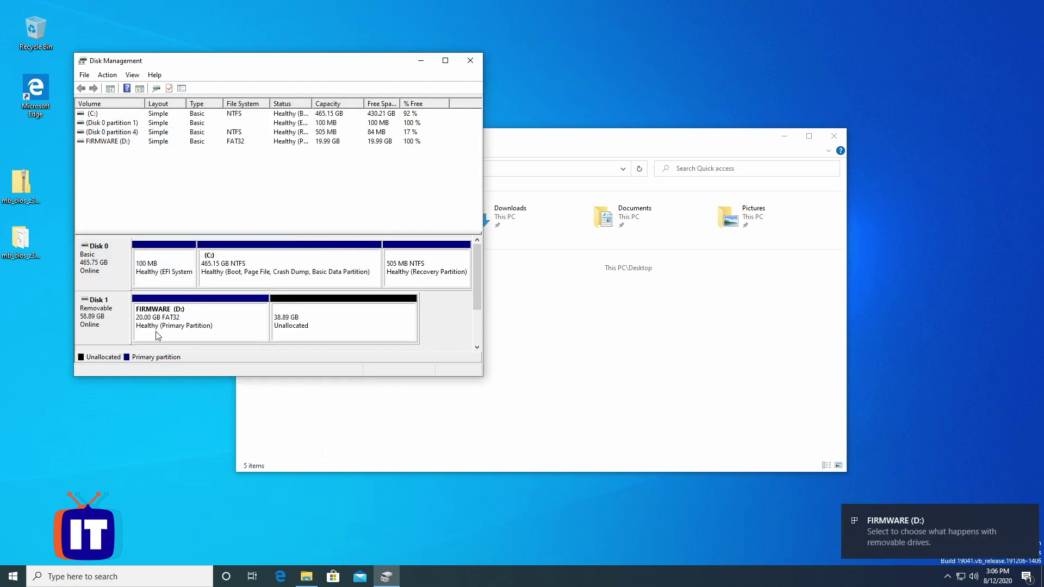
Step: Close Disk Management and copy the desktop's mb_bios_z390-gaming-x_f10c folder onto FIRMWARE (D:)
left_click(458, 52)
left_click(471, 61)
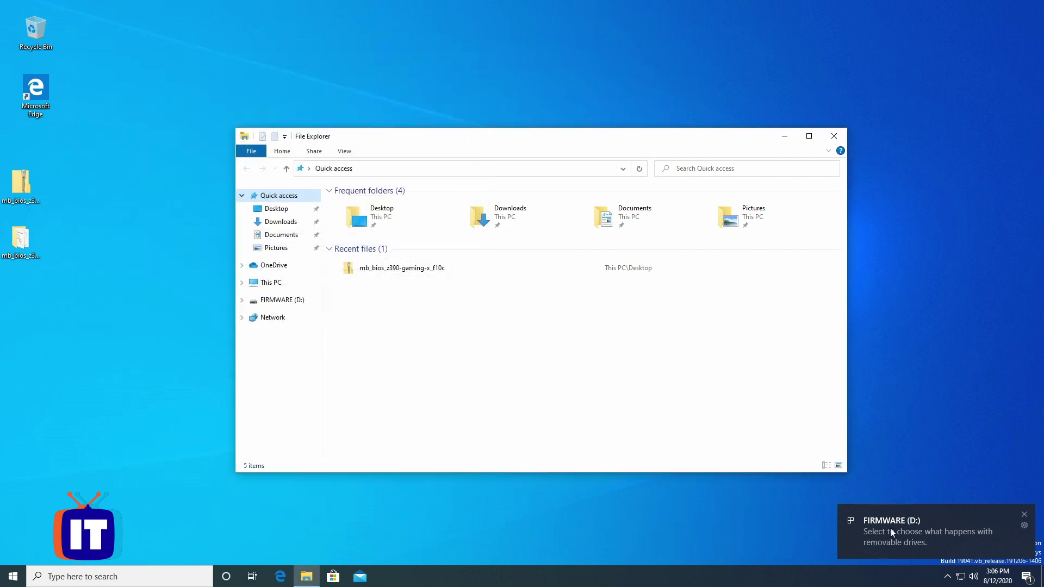
left_click(272, 300)
left_click_drag(16, 244, 425, 280)
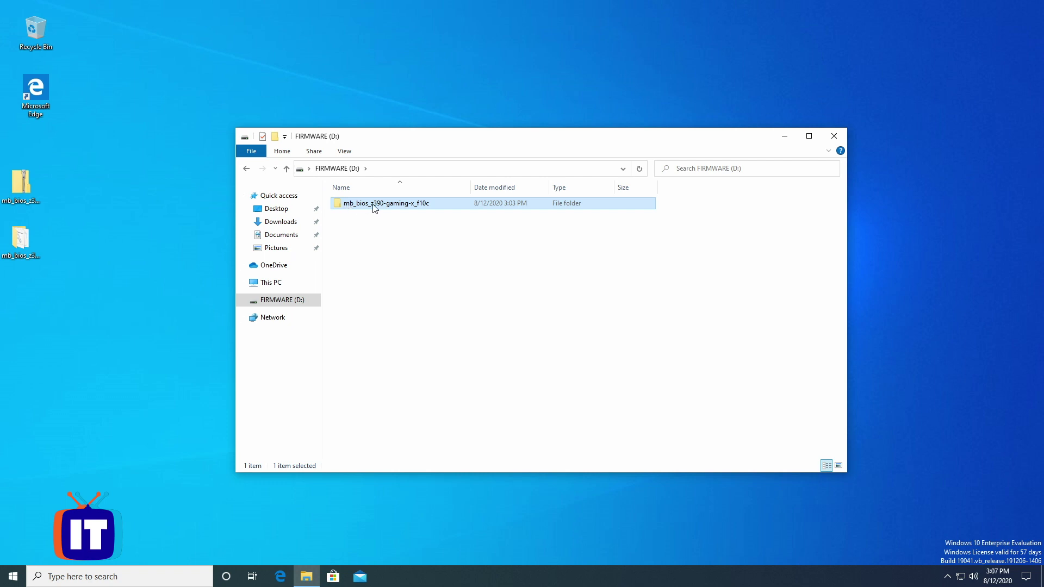
left_click(846, 138)
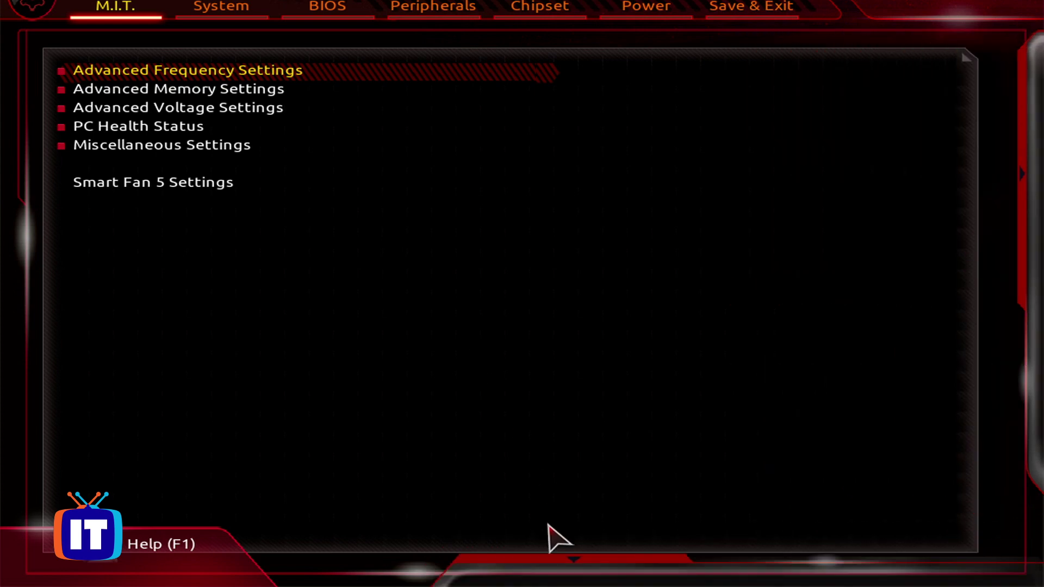
Step: Bring up the Q-Flash shortcut on the BIOS setup's bottom bar
mouse_move(610, 554)
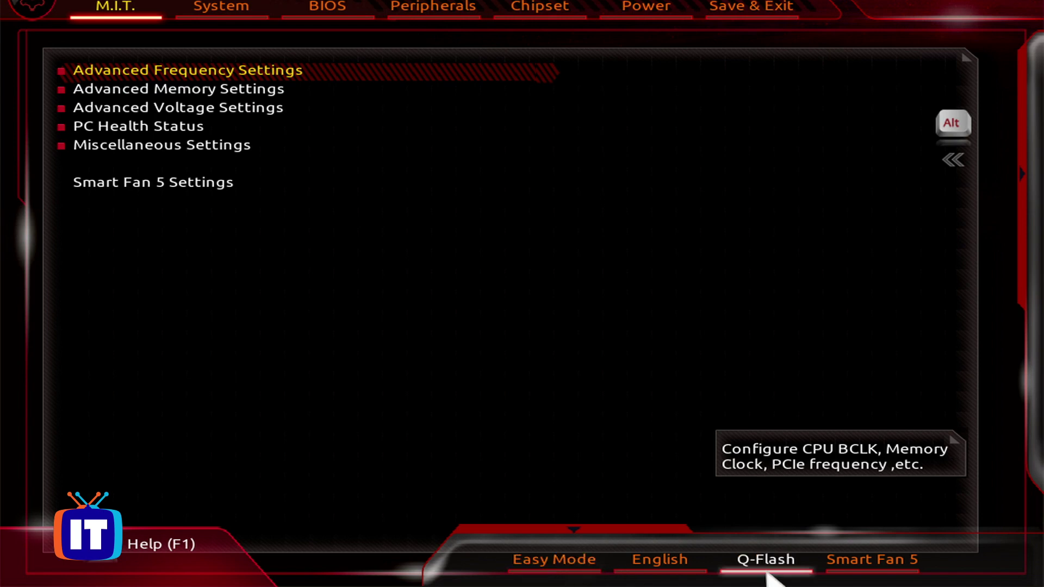
Step: Open Q-Flash and choose Save BIOS to back up the current firmware
left_click(767, 571)
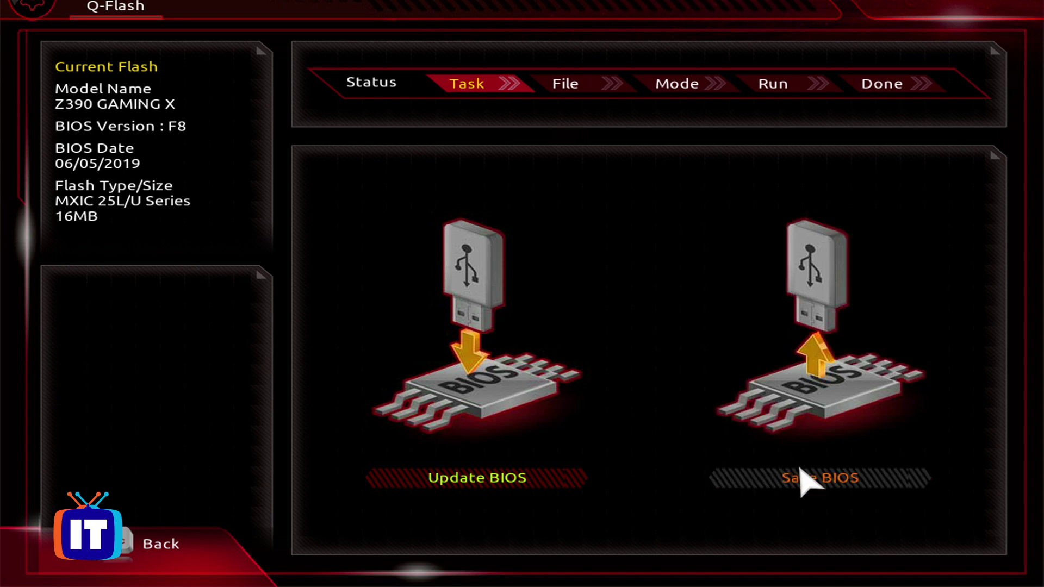
left_click(800, 471)
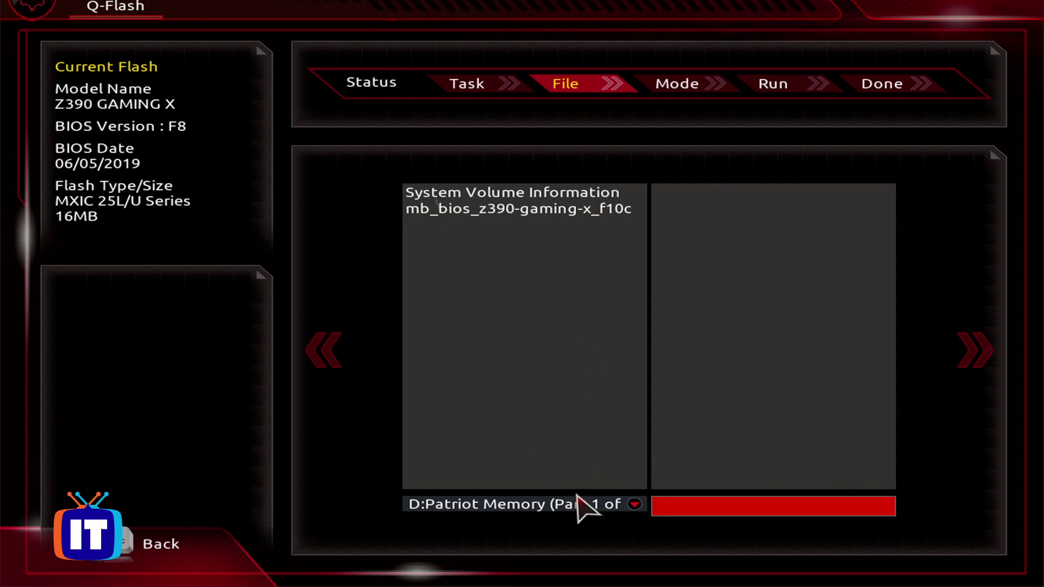
Step: Save the current F8 BIOS to the Patriot USB drive as back-bios, then exit Q-Flash
left_click(578, 510)
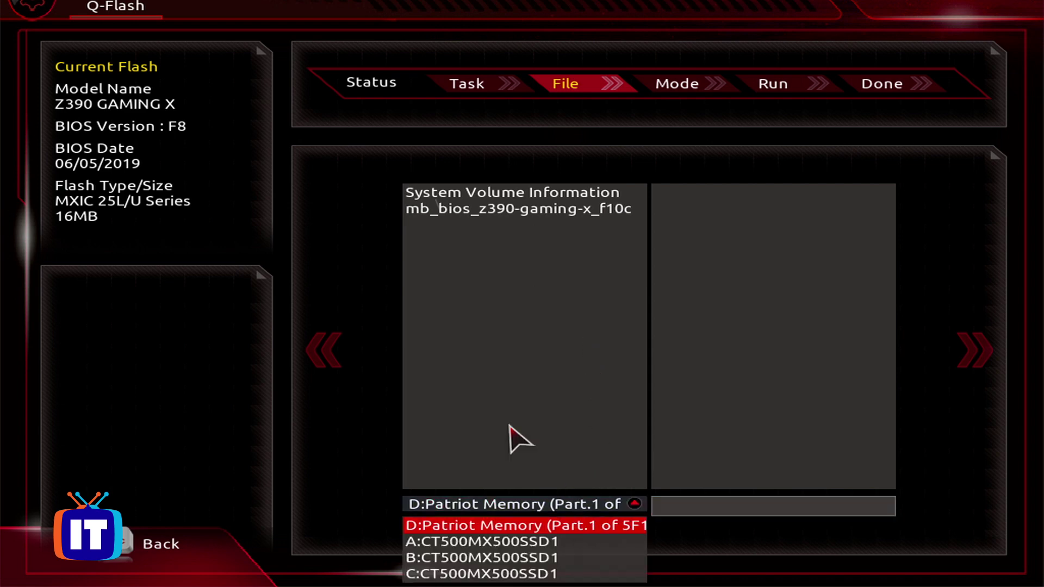
key("Return")
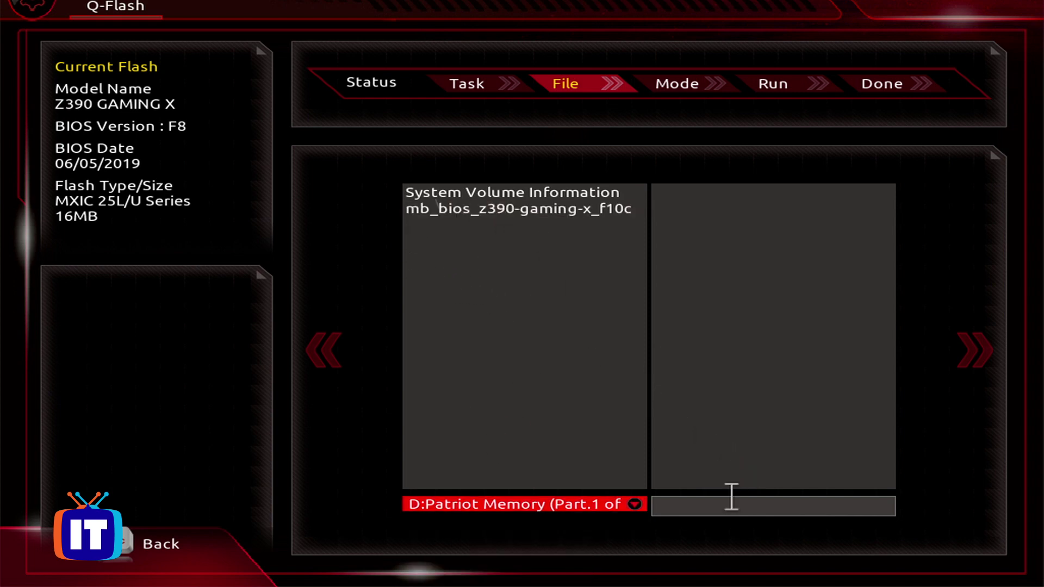
left_click(731, 497)
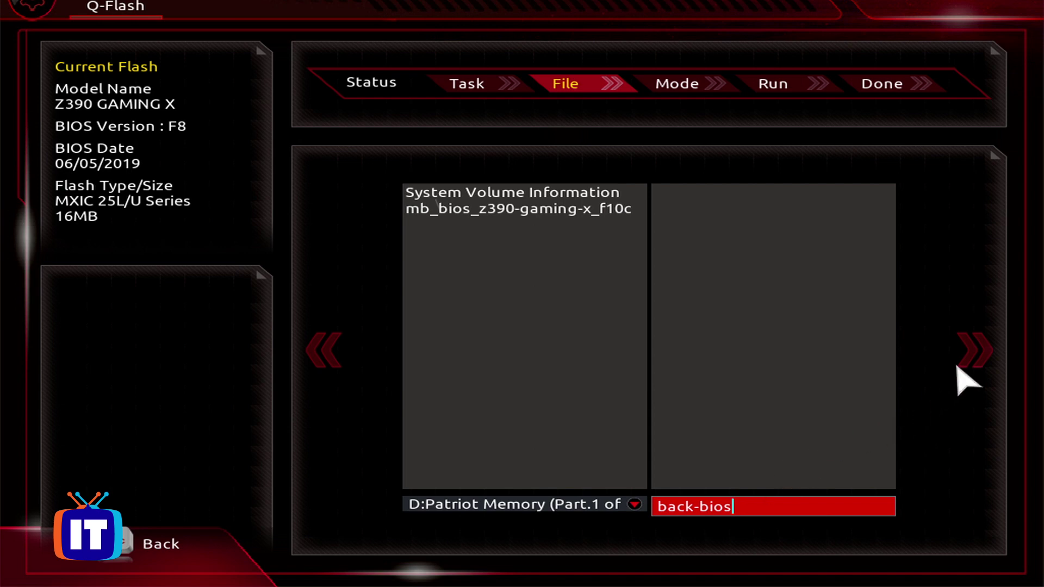
left_click(974, 351)
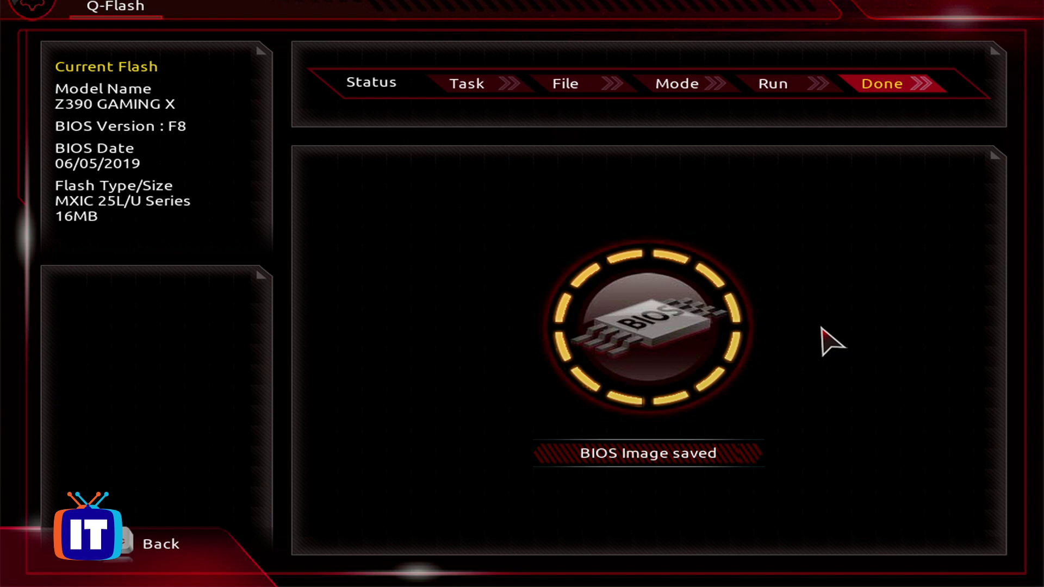
key("Escape")
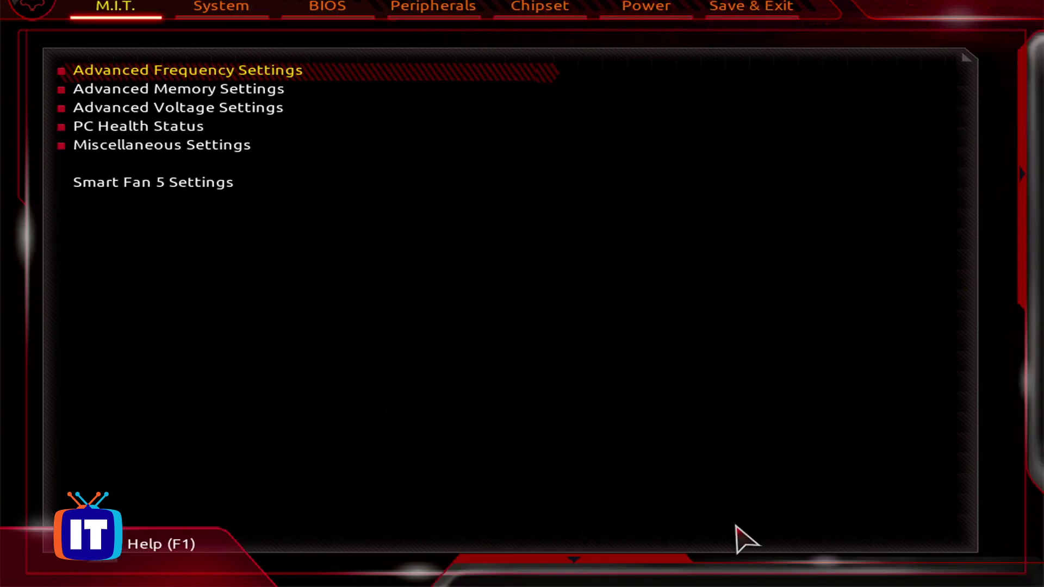
Step: Reopen Q-Flash and pick Z390GX.10c from the mb_bios_z390-gaming-x_f10c folder for Update BIOS
mouse_move(747, 556)
left_click(746, 563)
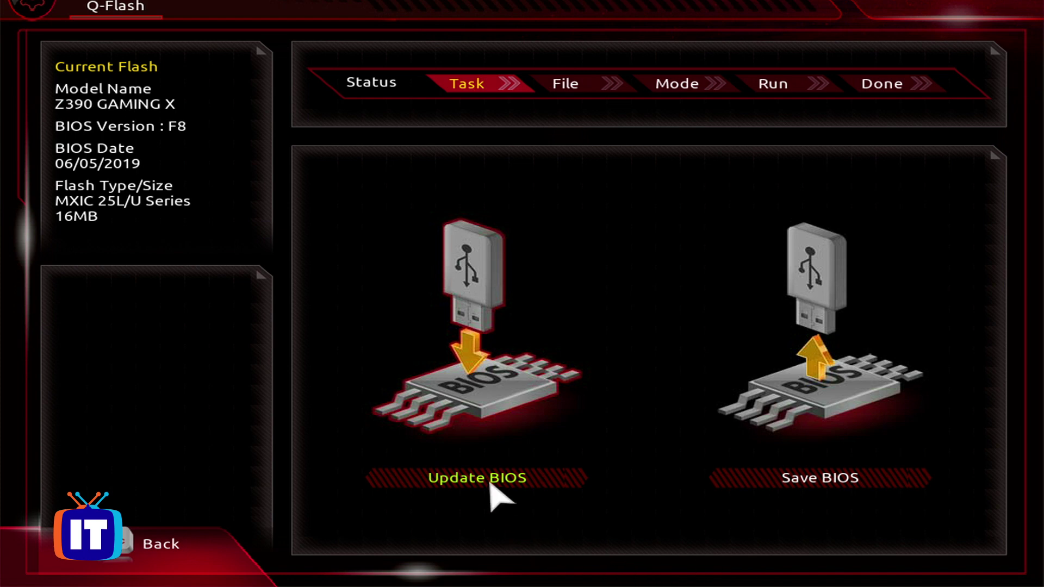
left_click(492, 486)
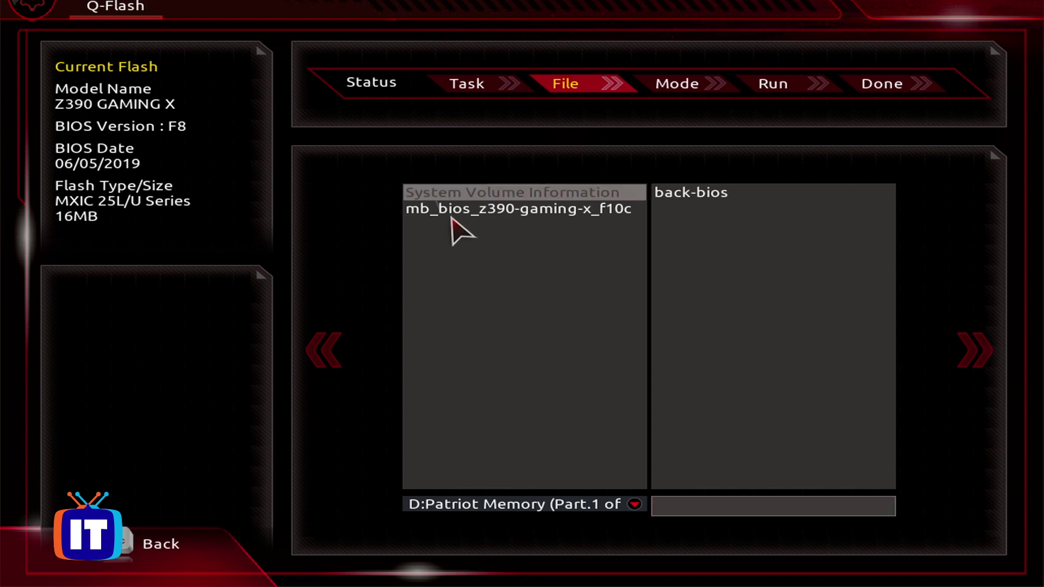
left_click(480, 212)
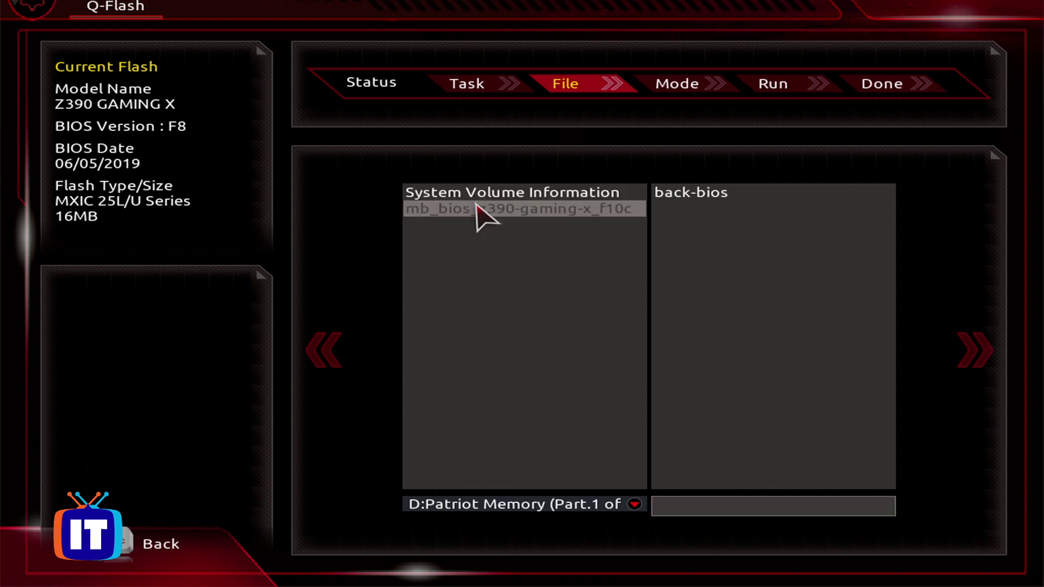
left_click(531, 210)
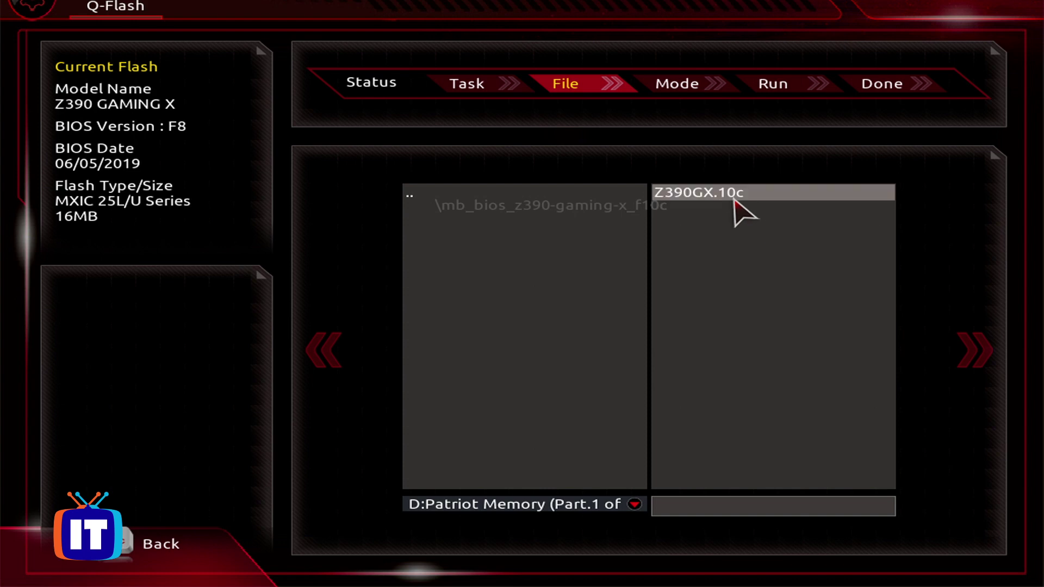
left_click(736, 201)
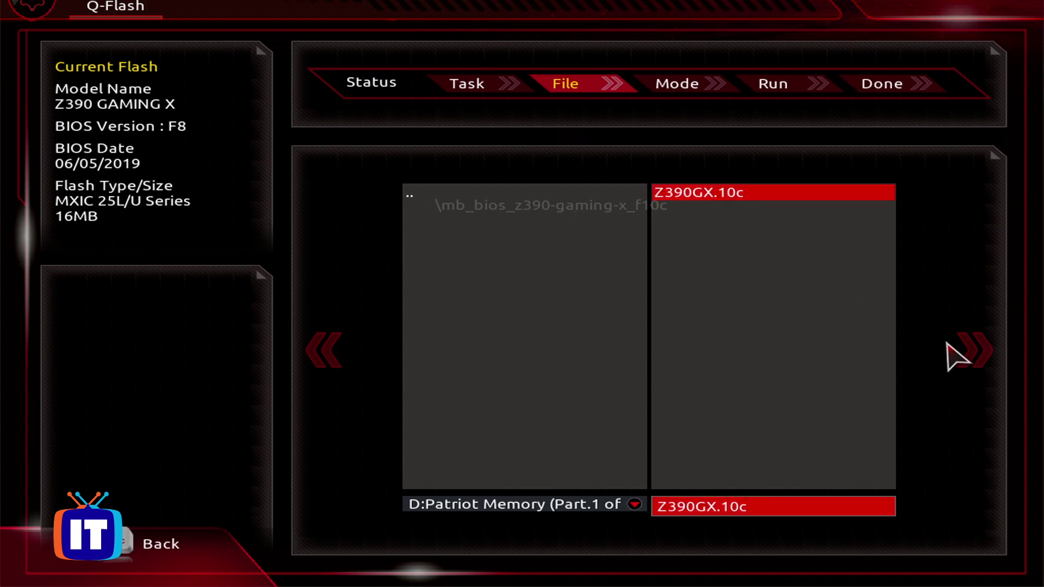
Step: Flash the F10c image in Intact mode and let the board reboot
left_click(977, 352)
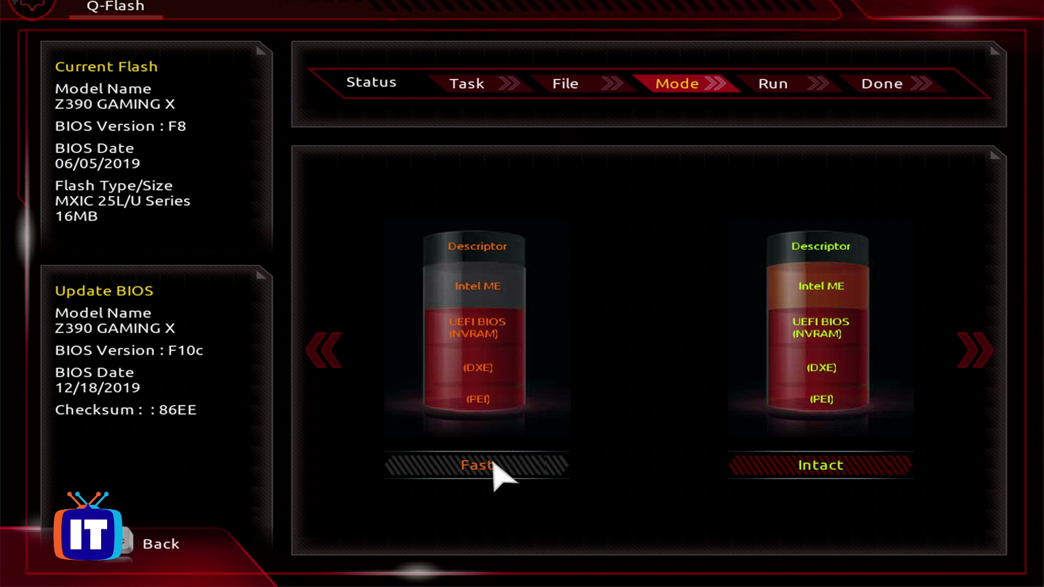
left_click(840, 467)
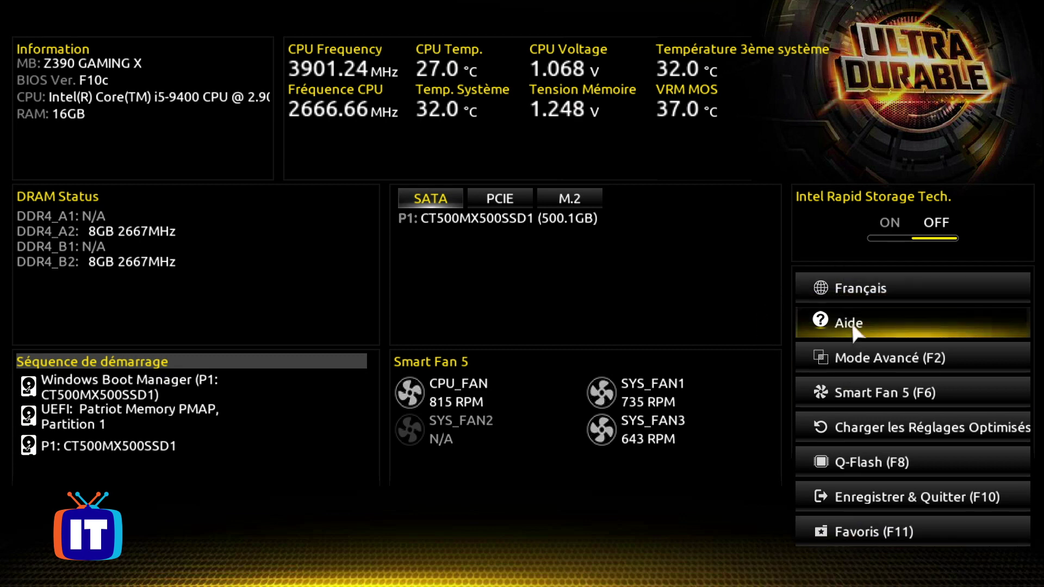
Step: Open the Langue du système chooser from the Français entry in the Easy Mode panel
left_click(844, 288)
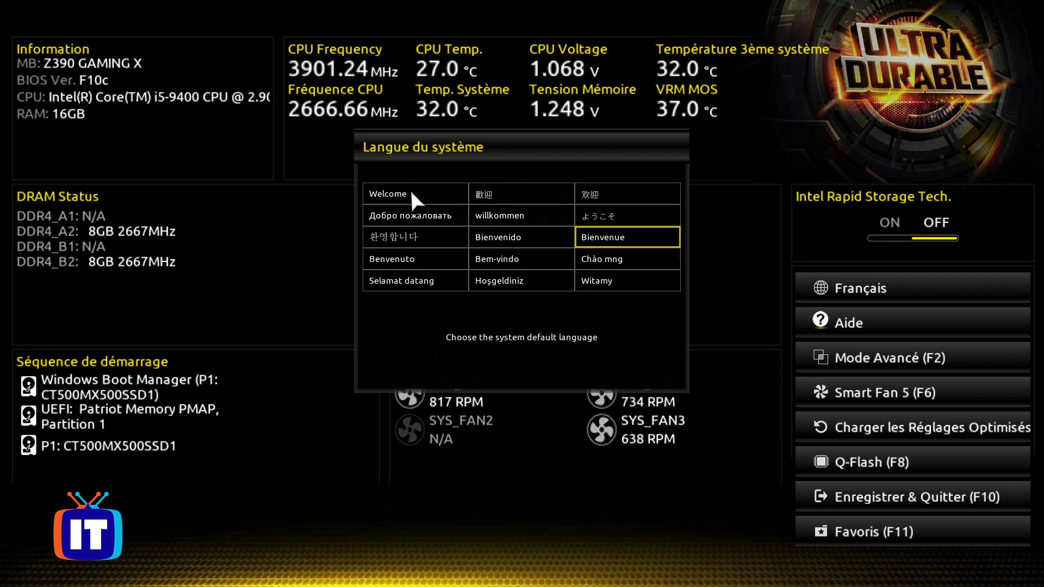
Step: Choose English (Welcome) as the BIOS setup interface language
left_click(397, 190)
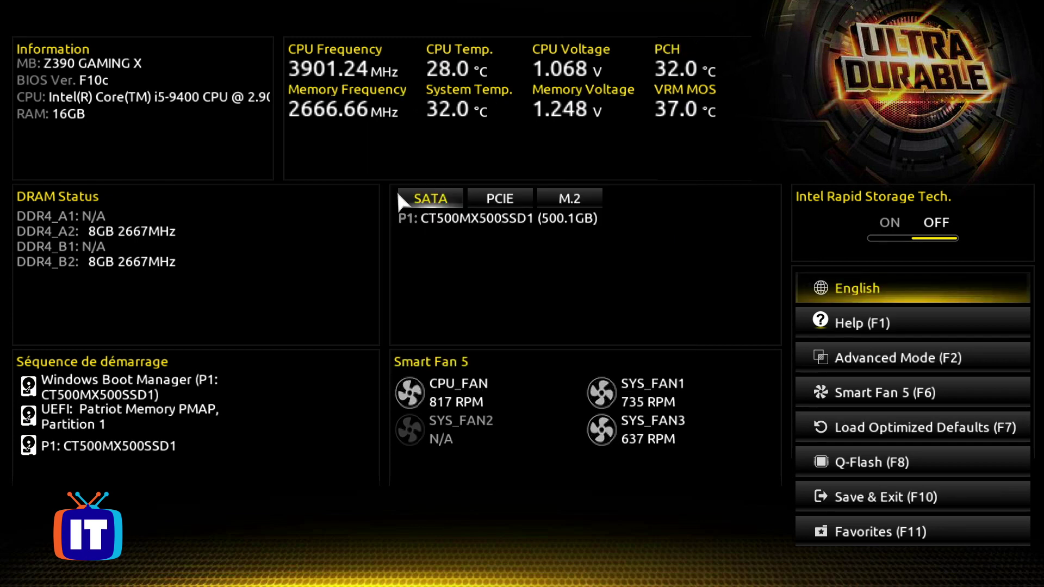